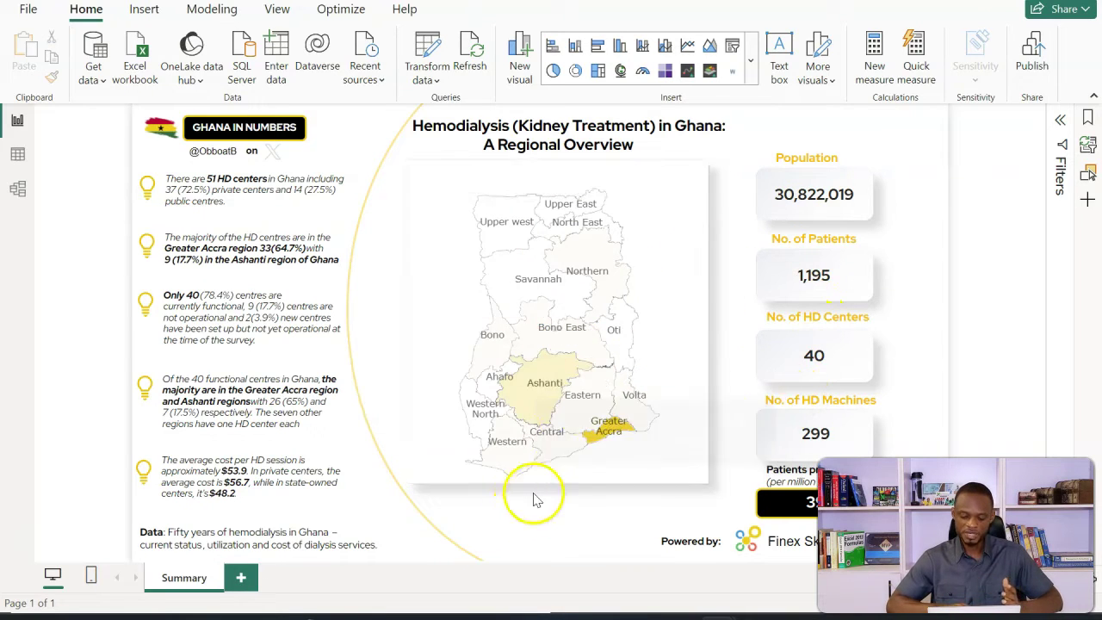
Step: Check the map's interactivity by filtering the report to Ashanti and to Greater Accra, and clear the selection
{"action": "left_click", "coordinate": [544, 396]}
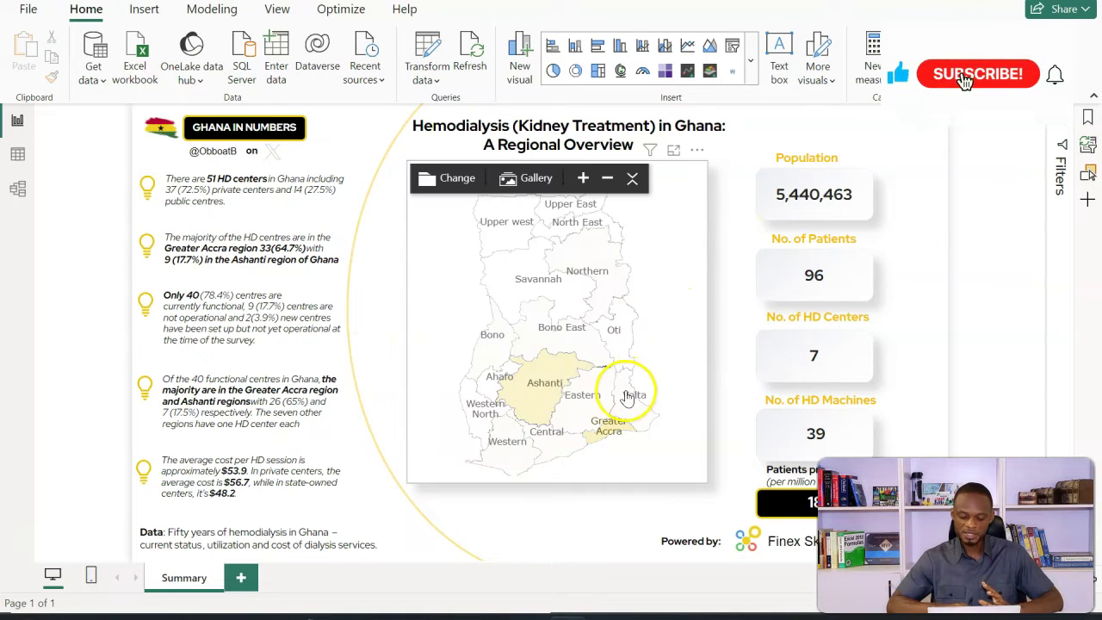
{"action": "left_click", "coordinate": [609, 428]}
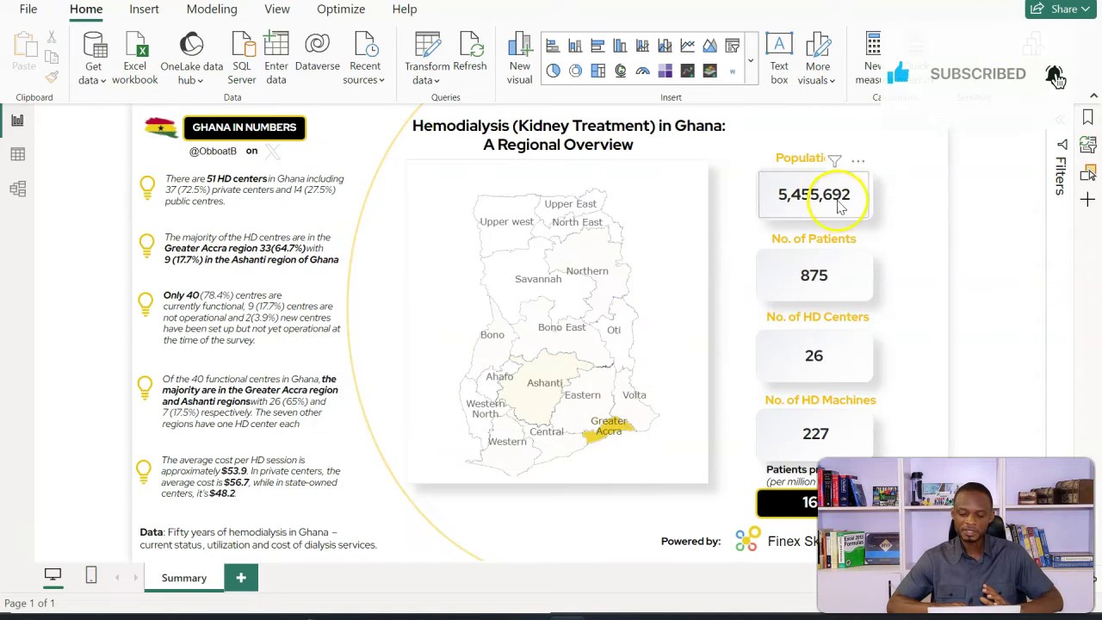
{"action": "left_click", "coordinate": [615, 430]}
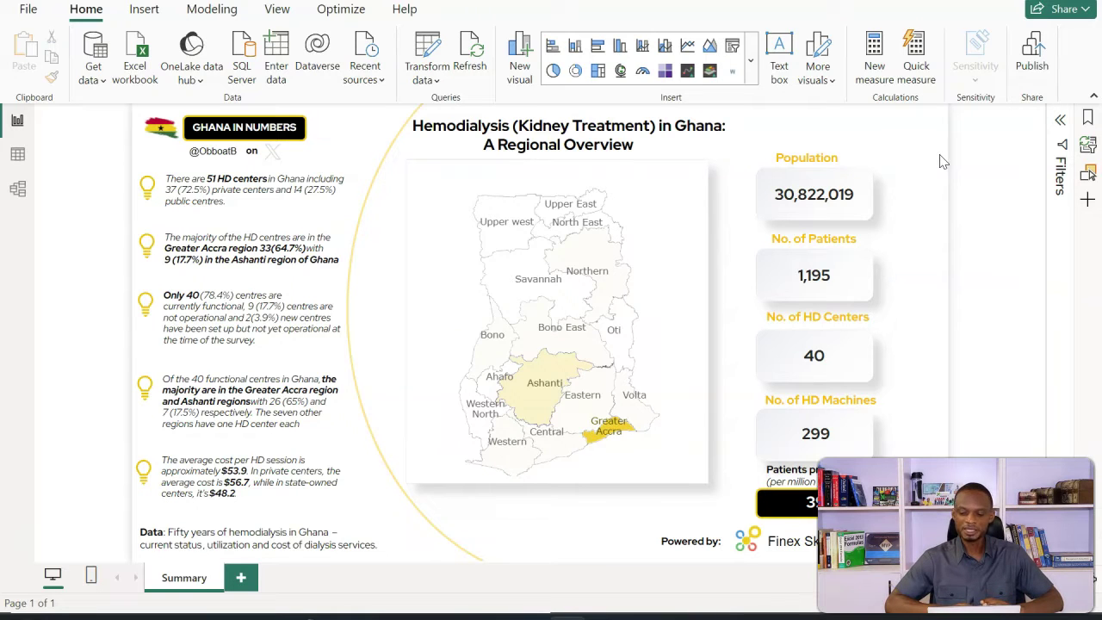
Step: Save the report, publish it to the Finex Docs workspace and open the published copy in the Power BI service
{"action": "left_click", "coordinate": [1043, 53]}
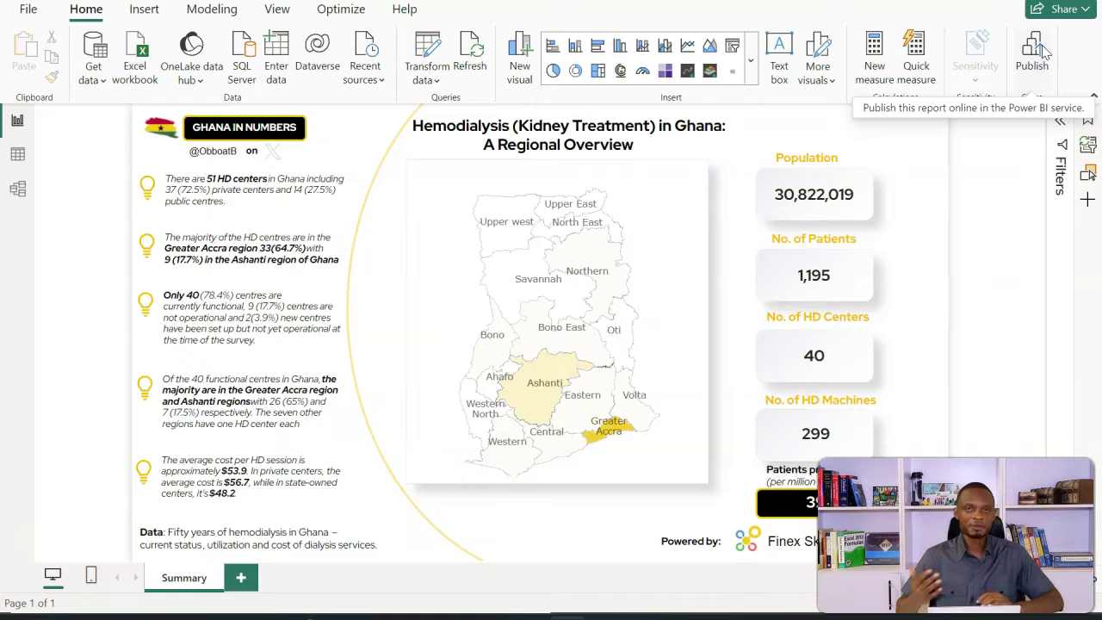
{"action": "left_click", "coordinate": [1037, 30]}
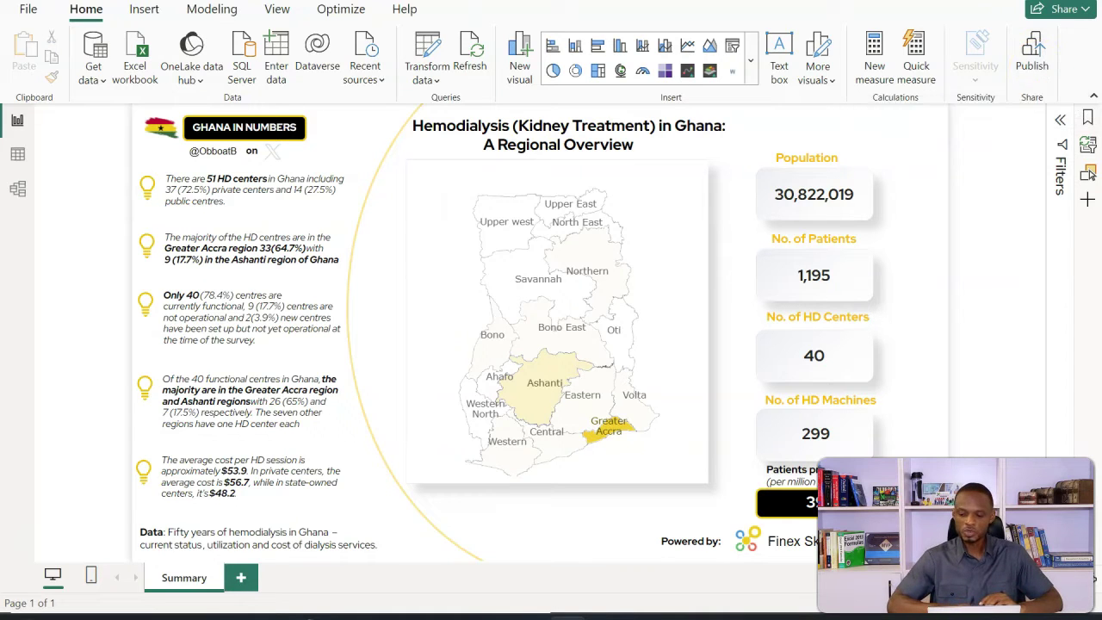
{"action": "left_click", "coordinate": [1035, 67]}
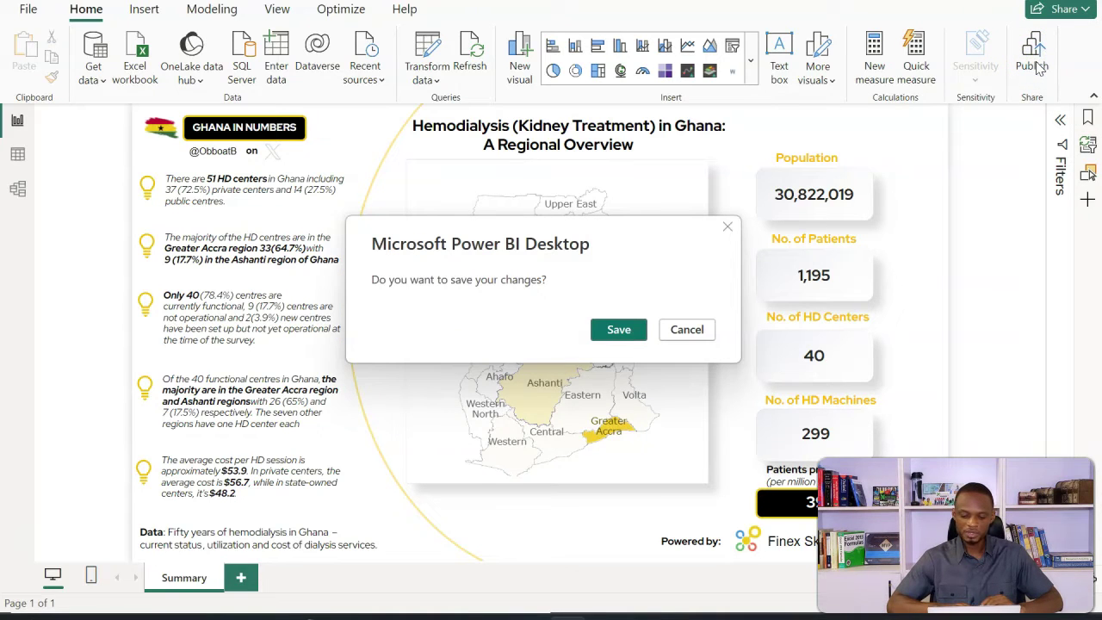
{"action": "left_click", "coordinate": [621, 329]}
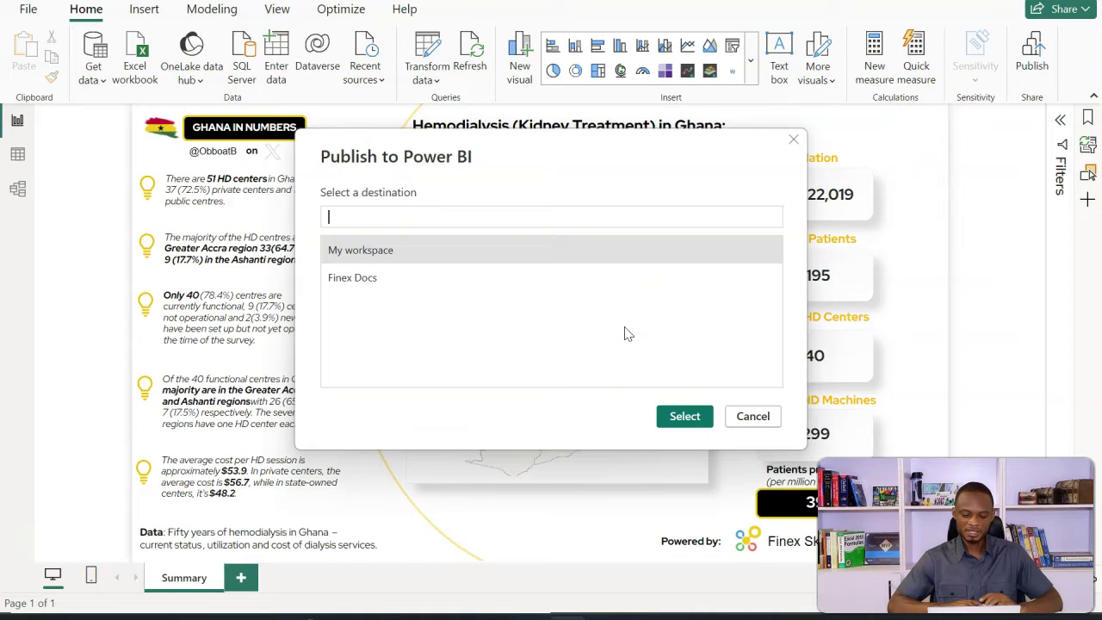
{"action": "left_click", "coordinate": [540, 291]}
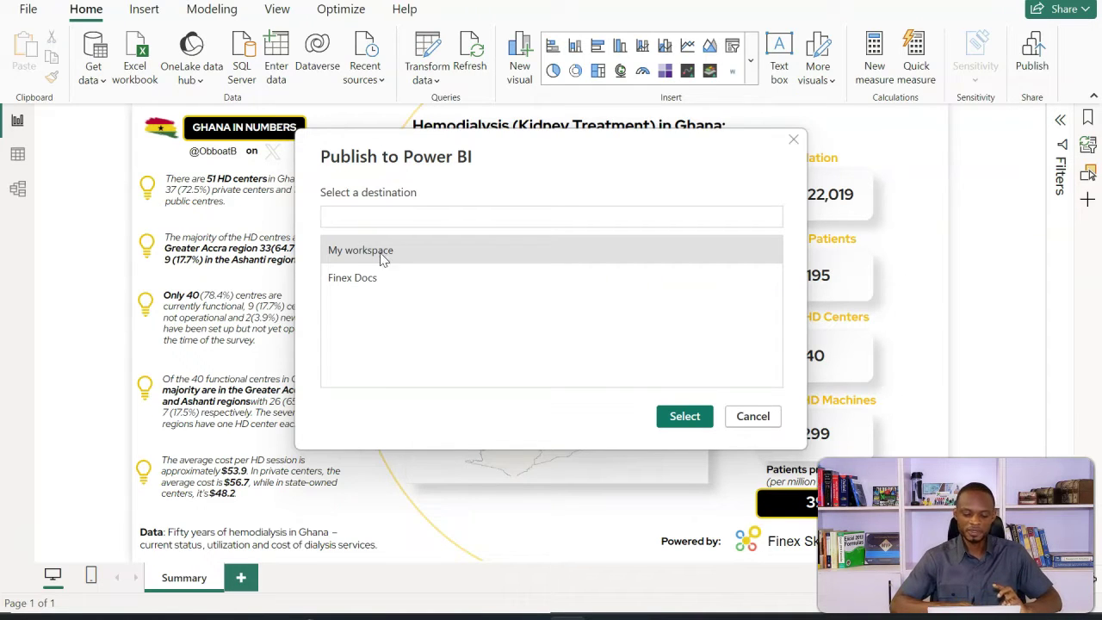
{"action": "left_click", "coordinate": [375, 279]}
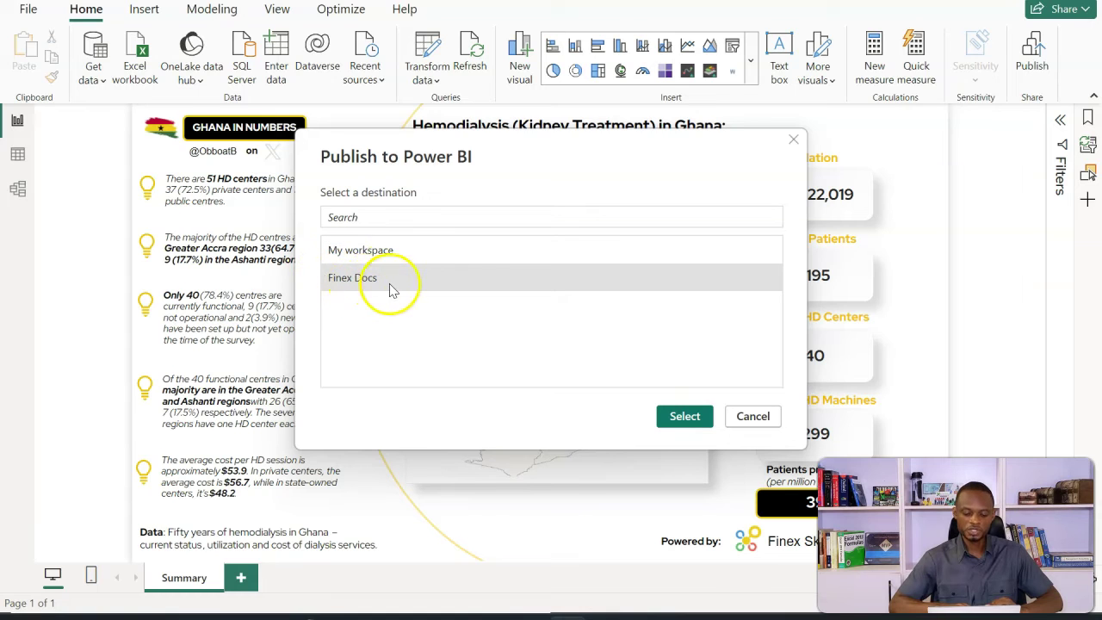
{"action": "left_click", "coordinate": [681, 417]}
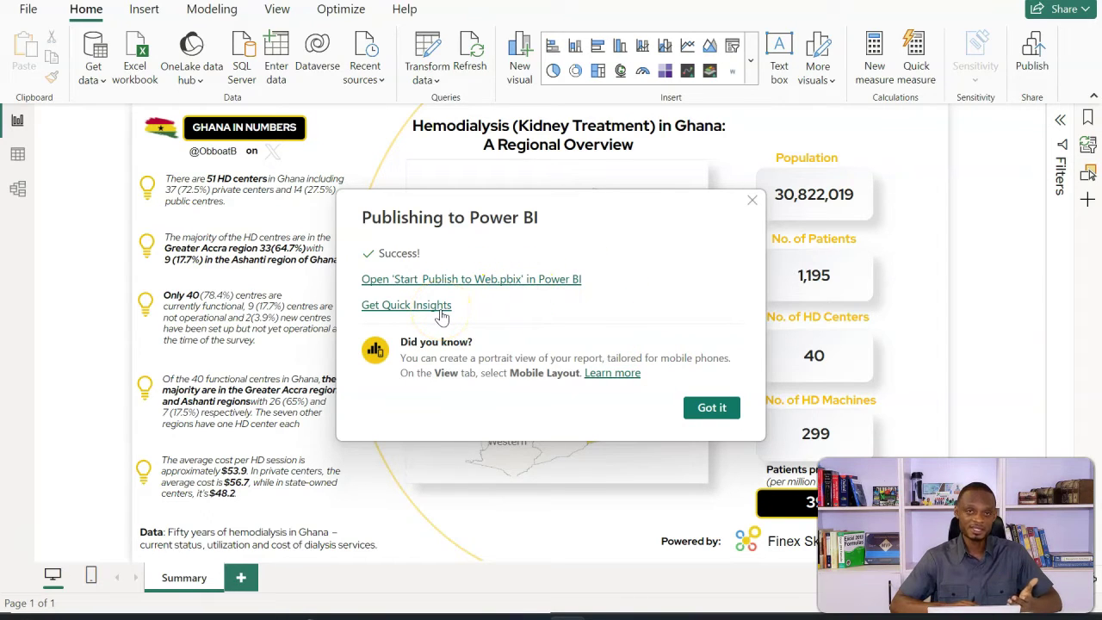
{"action": "left_click", "coordinate": [496, 281]}
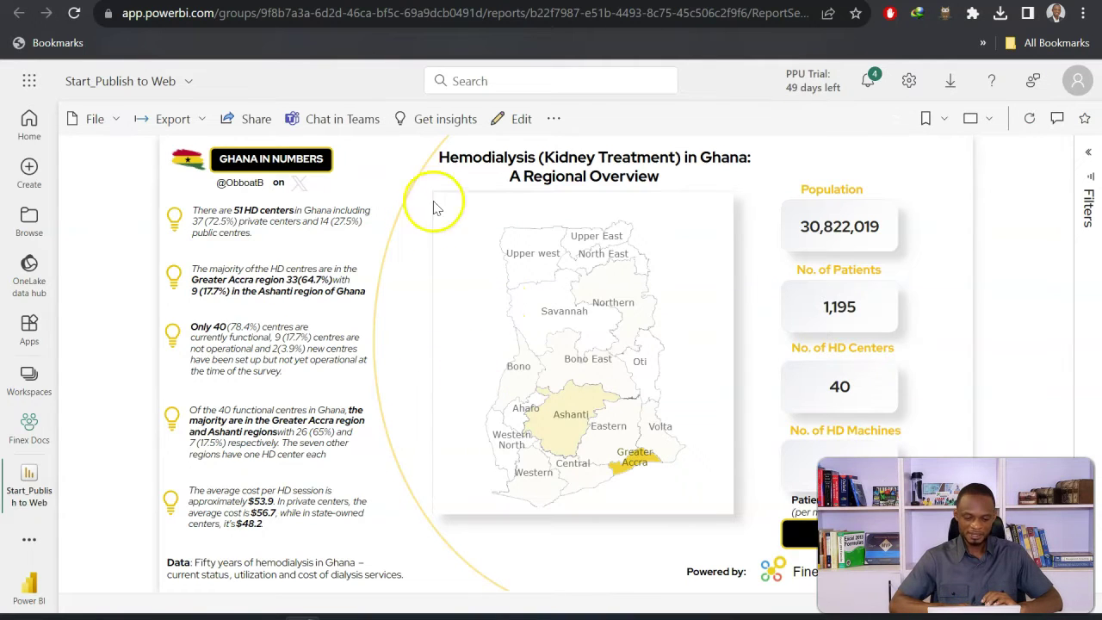
{"action": "mouse_move", "coordinate": [547, 284]}
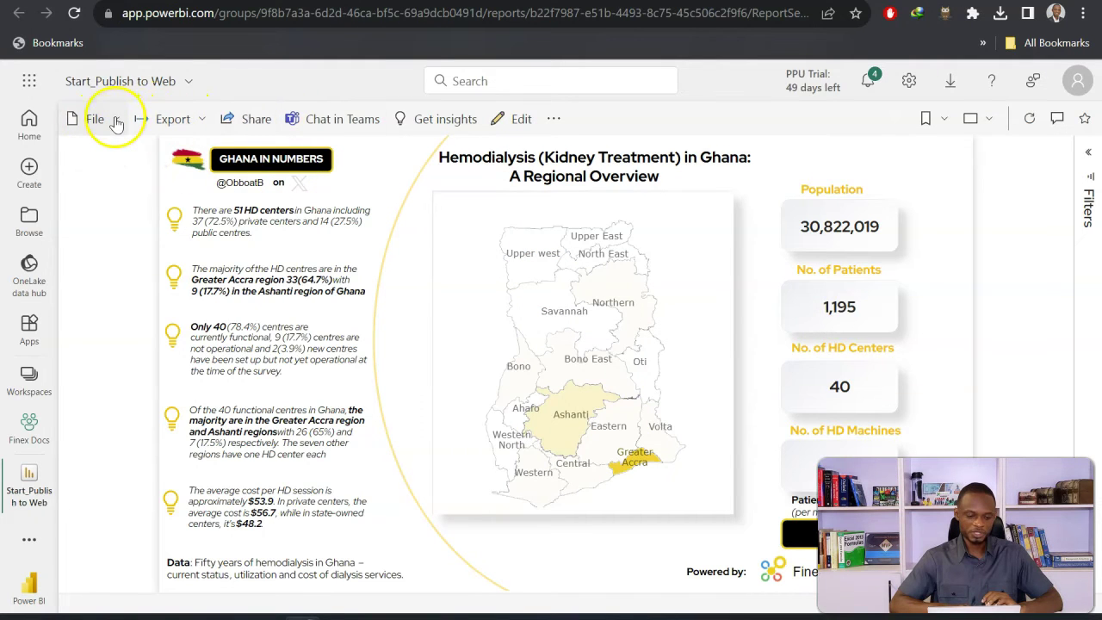
{"action": "left_click", "coordinate": [185, 118]}
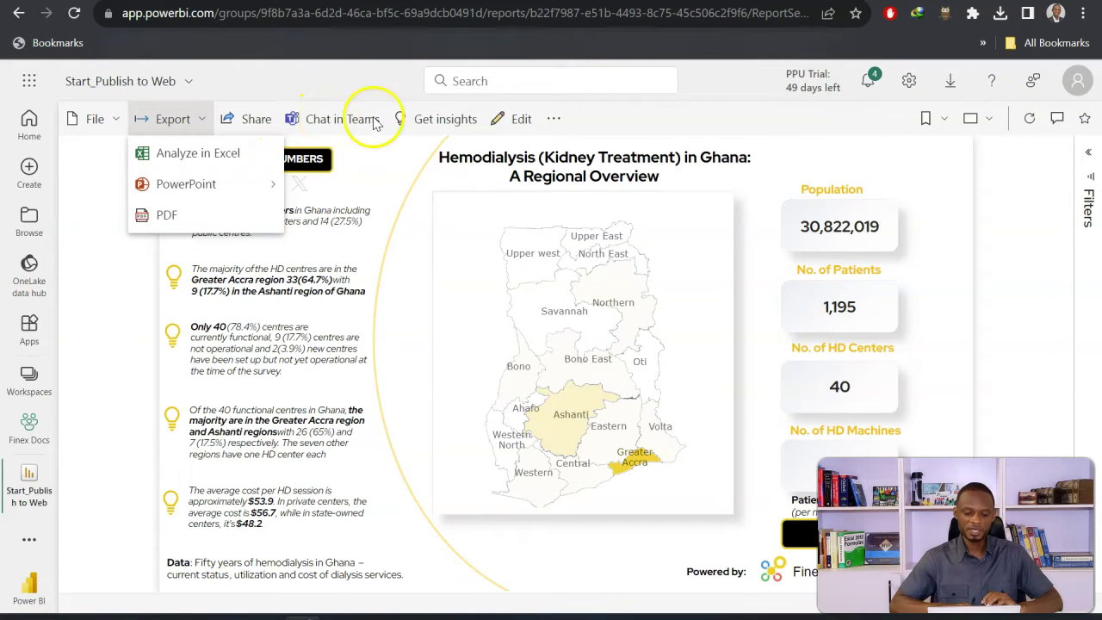
{"action": "mouse_move", "coordinate": [209, 185]}
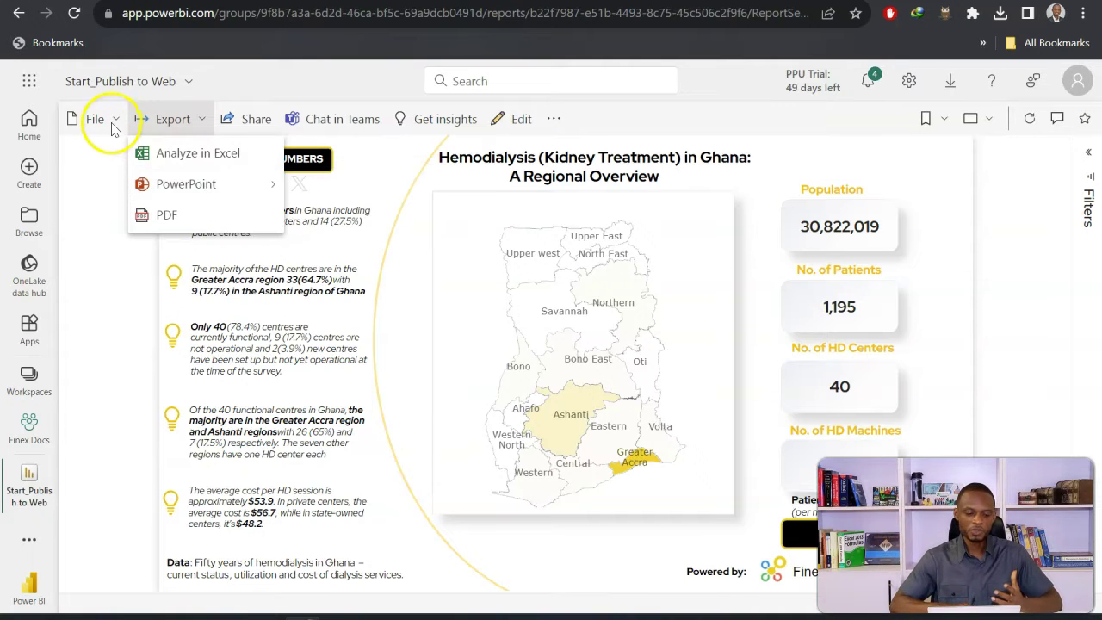
Step: Create a public embed code for the Start_Publish to Web report with the Publish to web (public) option
{"action": "left_click", "coordinate": [112, 122]}
{"action": "left_click", "coordinate": [111, 122]}
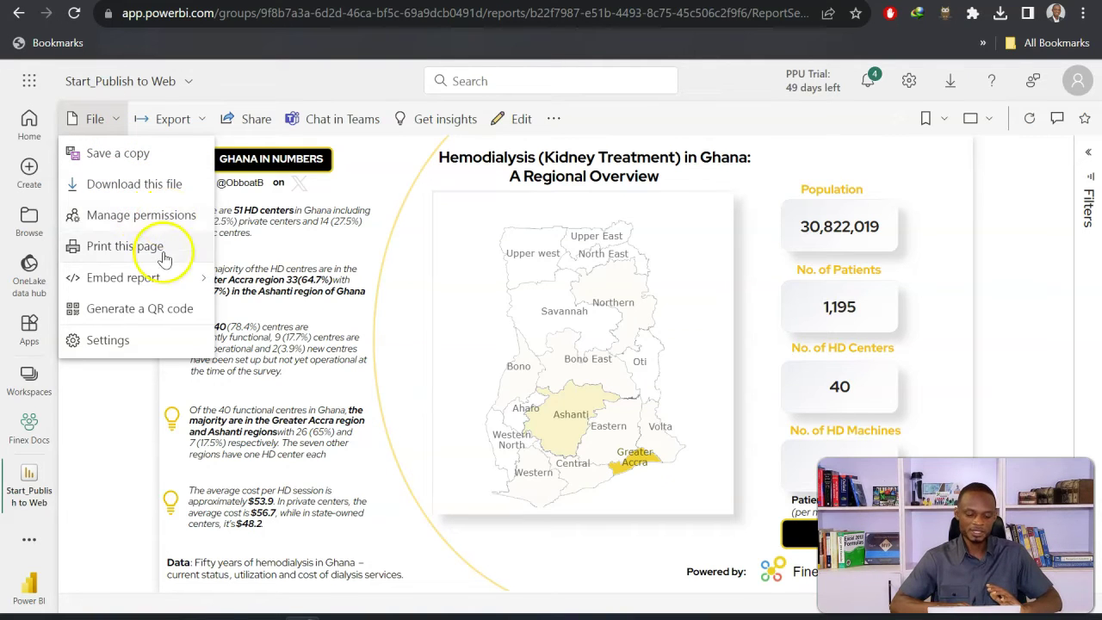
{"action": "left_click", "coordinate": [163, 279]}
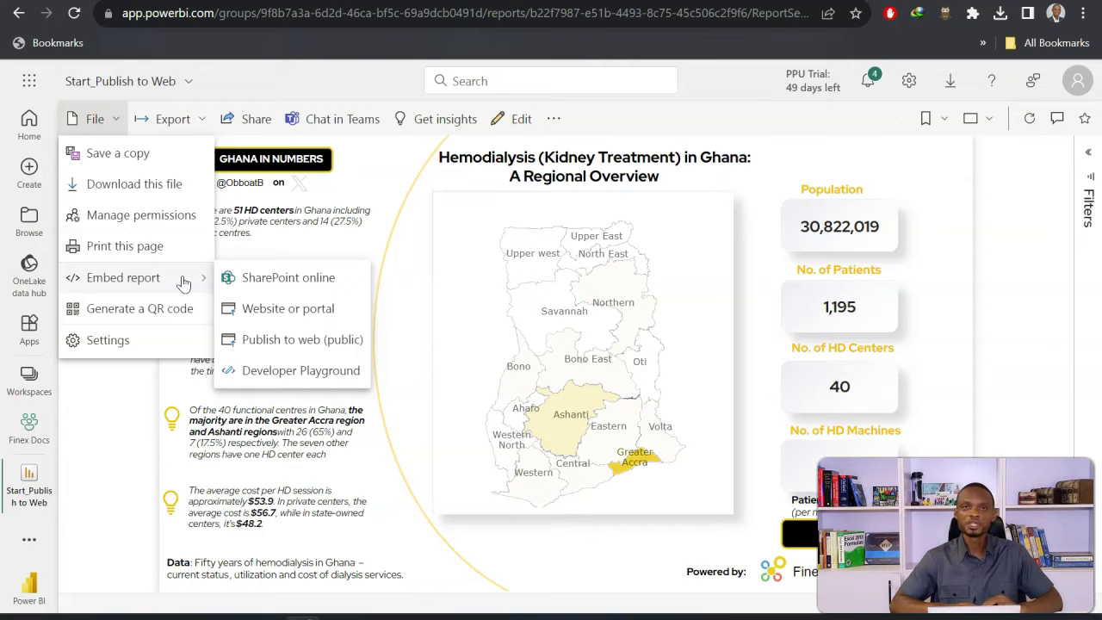
{"action": "left_click", "coordinate": [271, 341]}
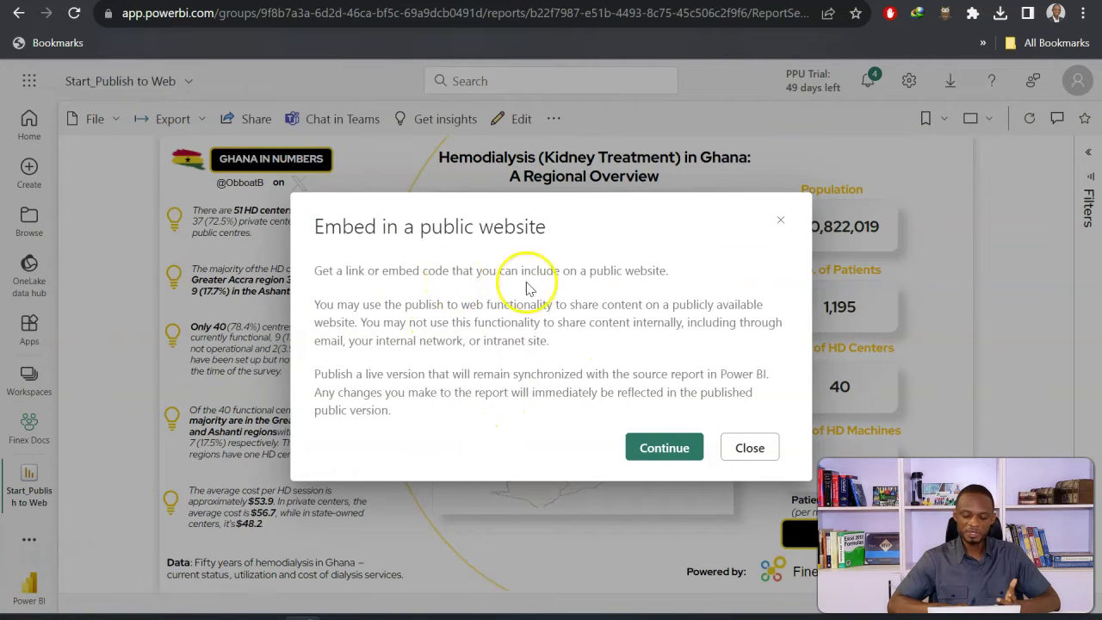
{"action": "left_click", "coordinate": [647, 445]}
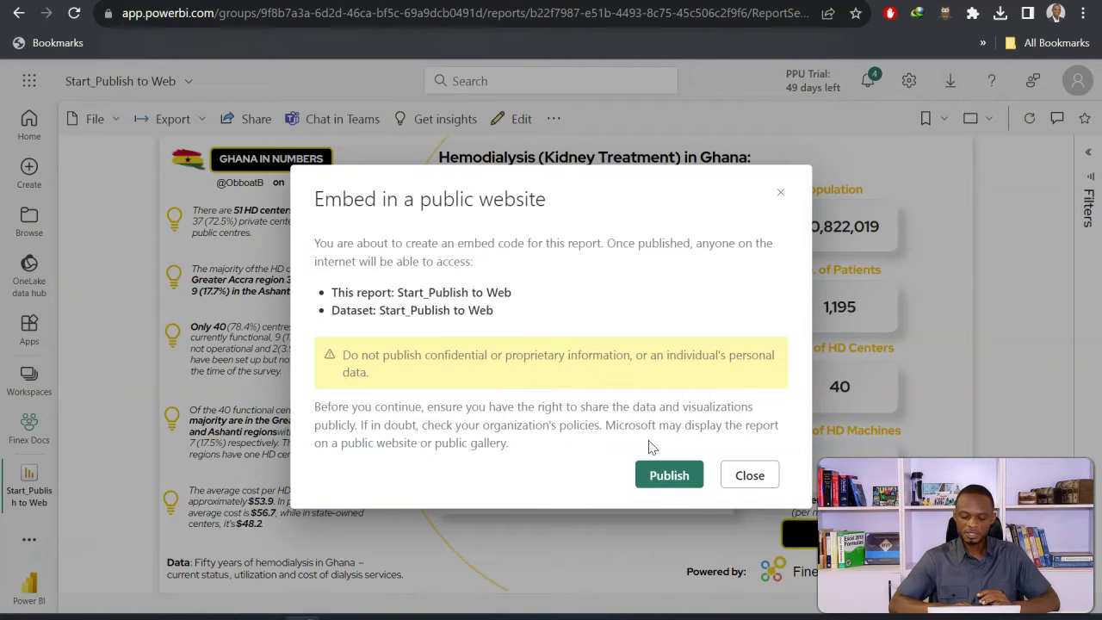
{"action": "left_click", "coordinate": [662, 477]}
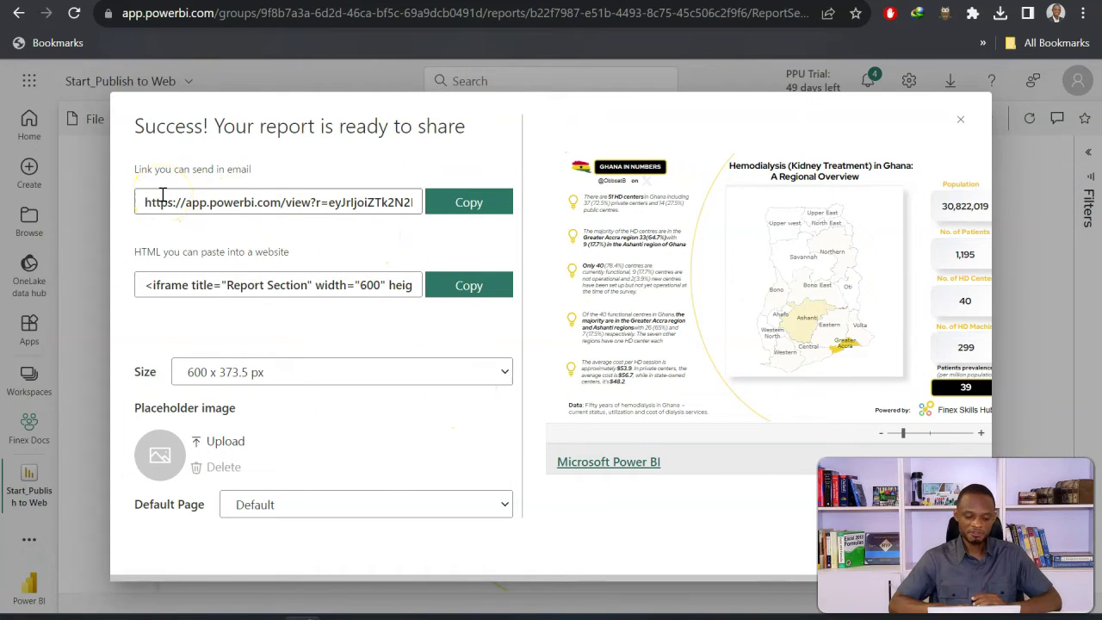
{"action": "left_click", "coordinate": [439, 203]}
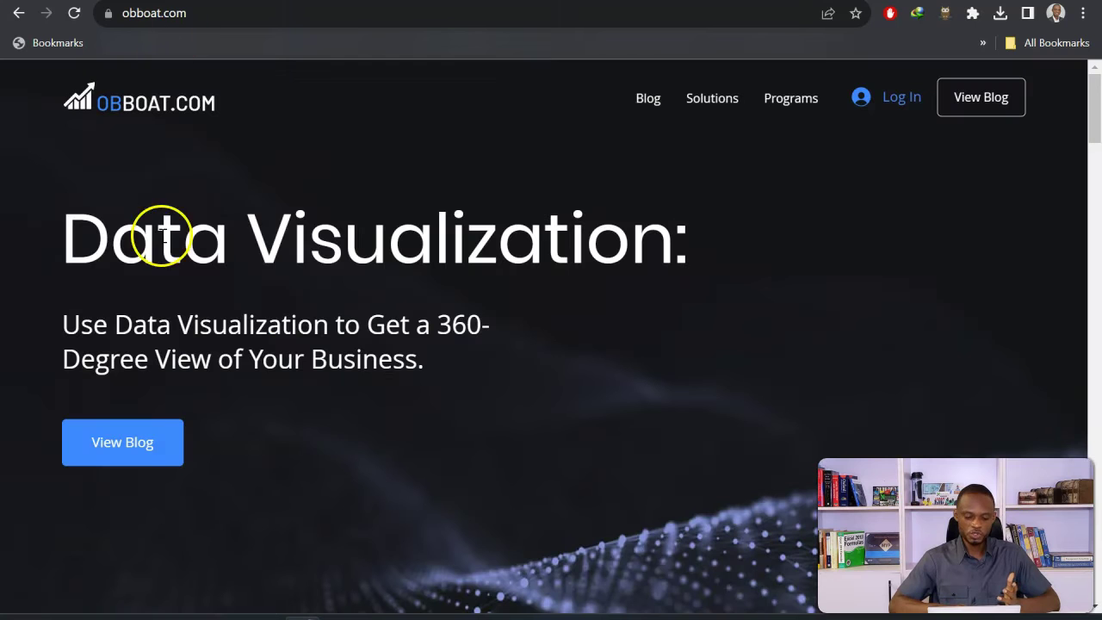
Step: On the obboat.com blog, find and open the post "Hemodialysis in Ghana: Unveiling Regional Disparities and Challenges" to view its embedded report
{"action": "left_click", "coordinate": [170, 448]}
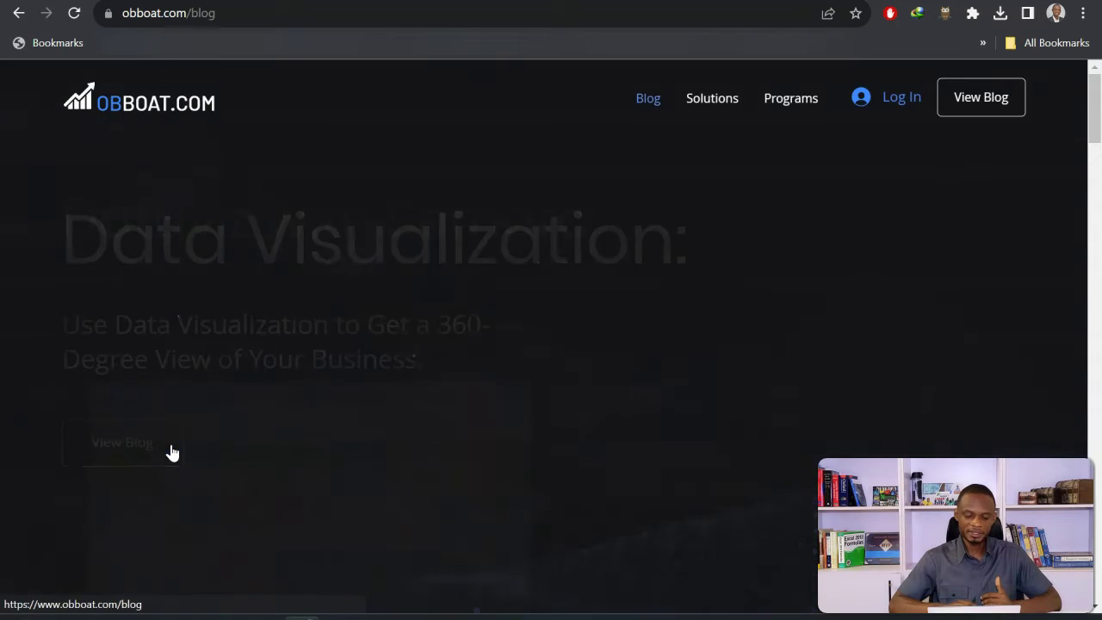
{"action": "scroll", "coordinate": [321, 317], "scroll_direction": "down", "scroll_amount": 12}
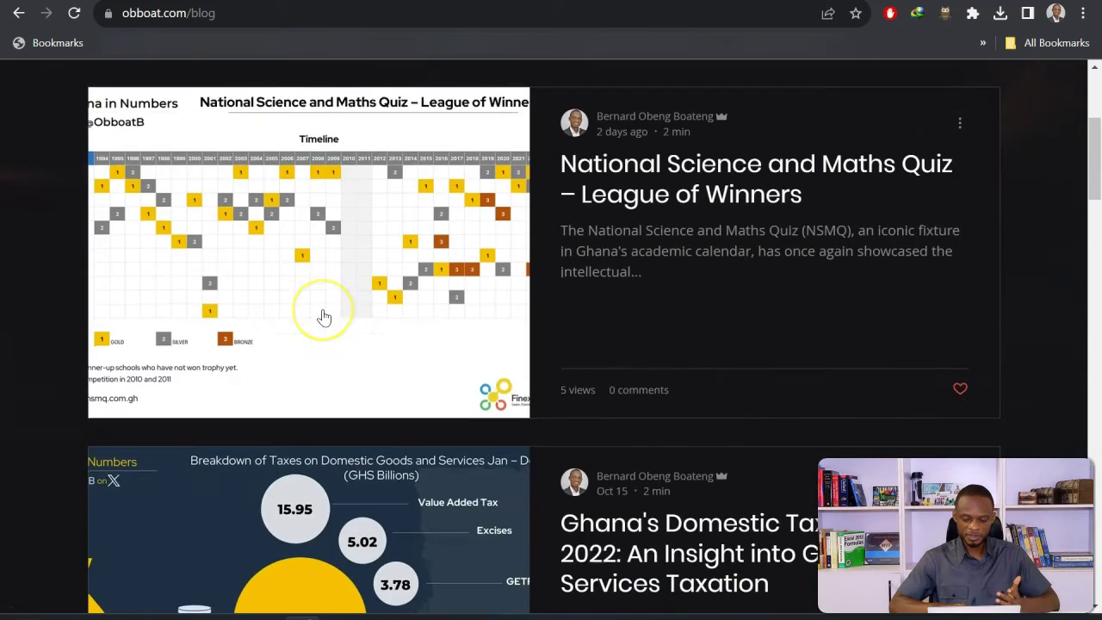
{"action": "scroll", "coordinate": [322, 317], "scroll_direction": "down", "scroll_amount": 13}
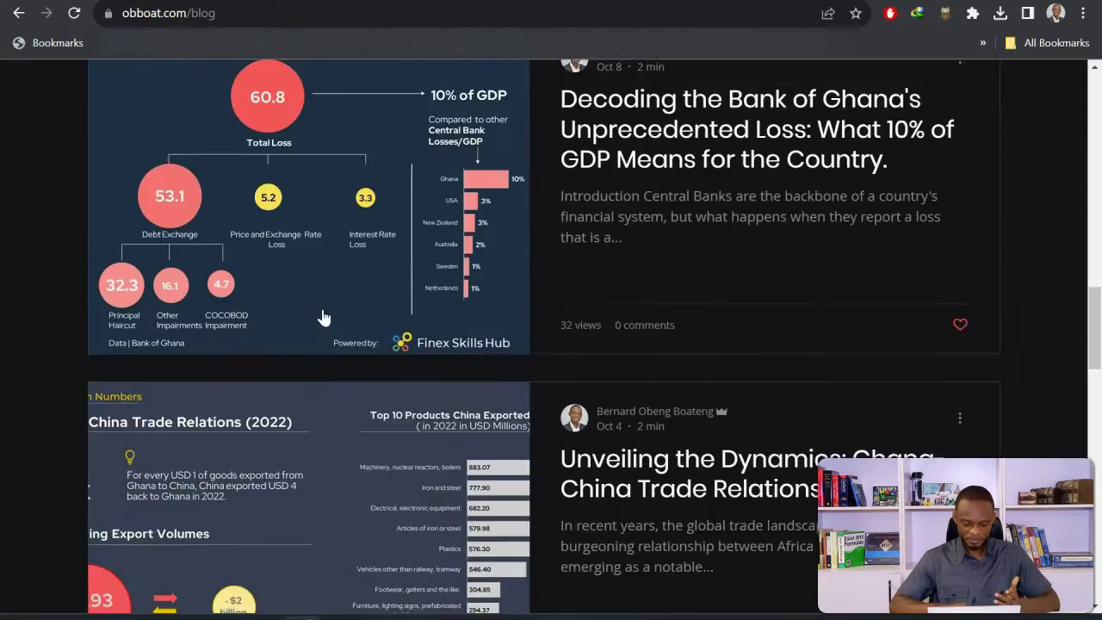
{"action": "left_click", "coordinate": [322, 313]}
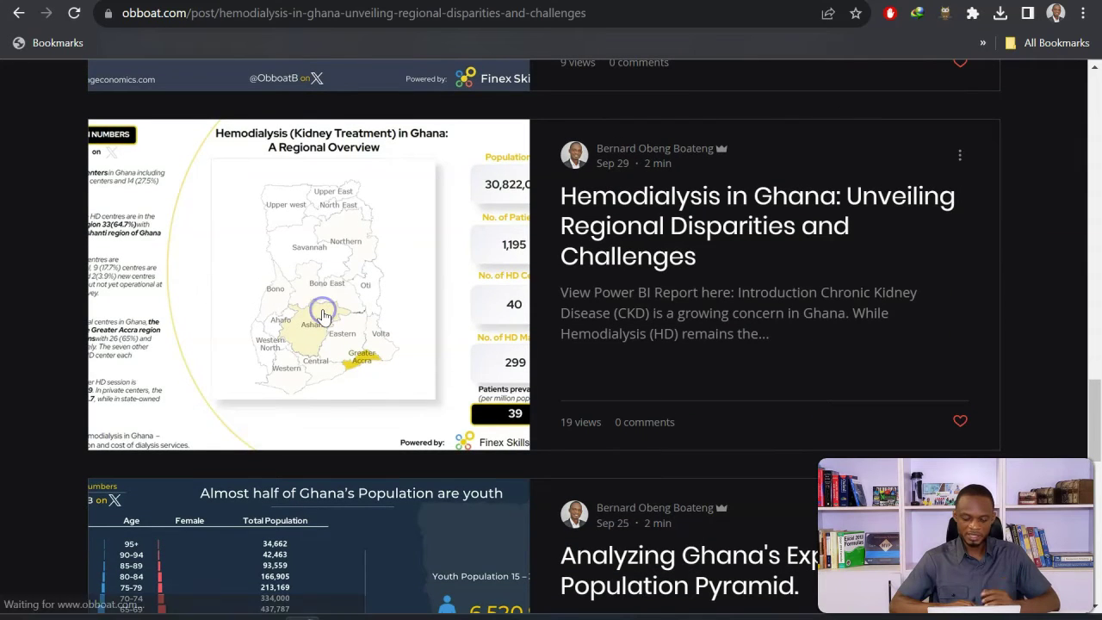
{"action": "left_click", "coordinate": [443, 270]}
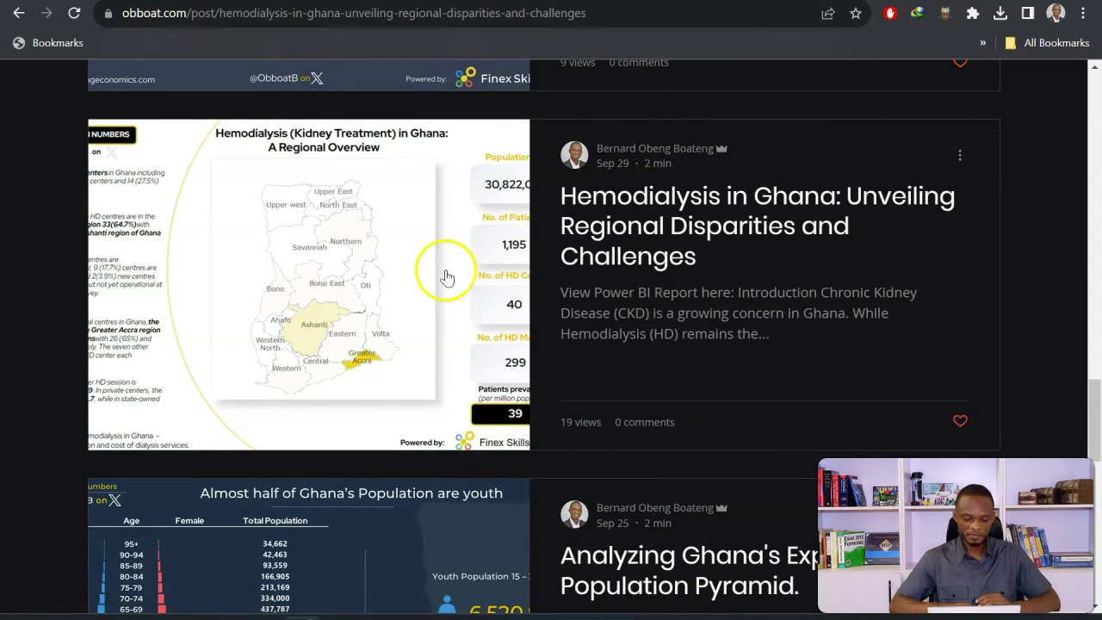
{"action": "left_click", "coordinate": [612, 226]}
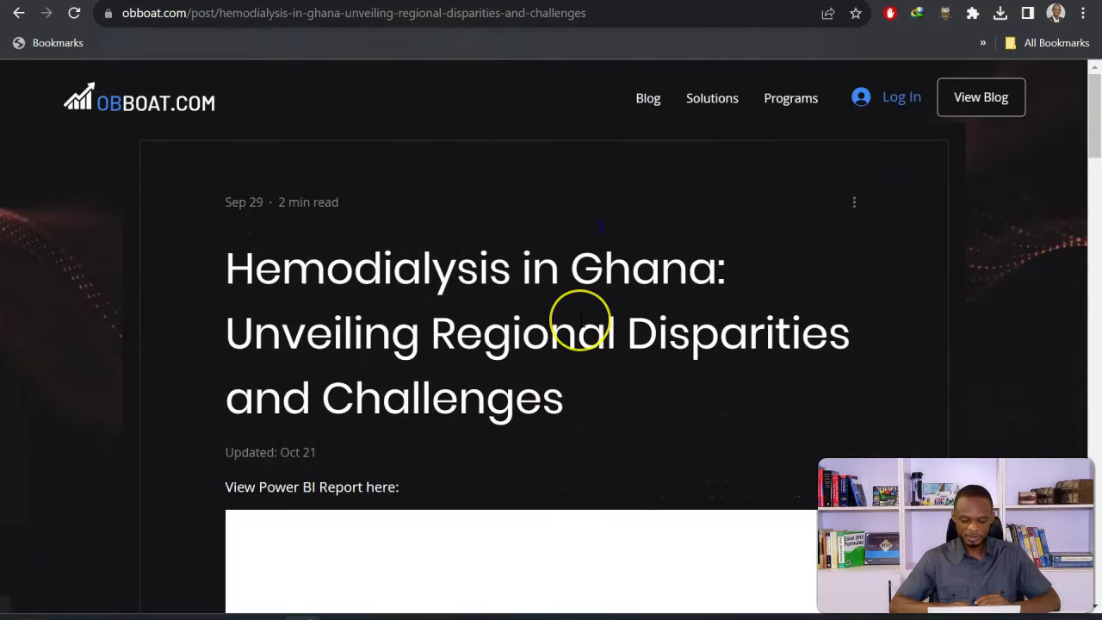
{"action": "scroll", "coordinate": [580, 317], "scroll_direction": "down", "scroll_amount": 5}
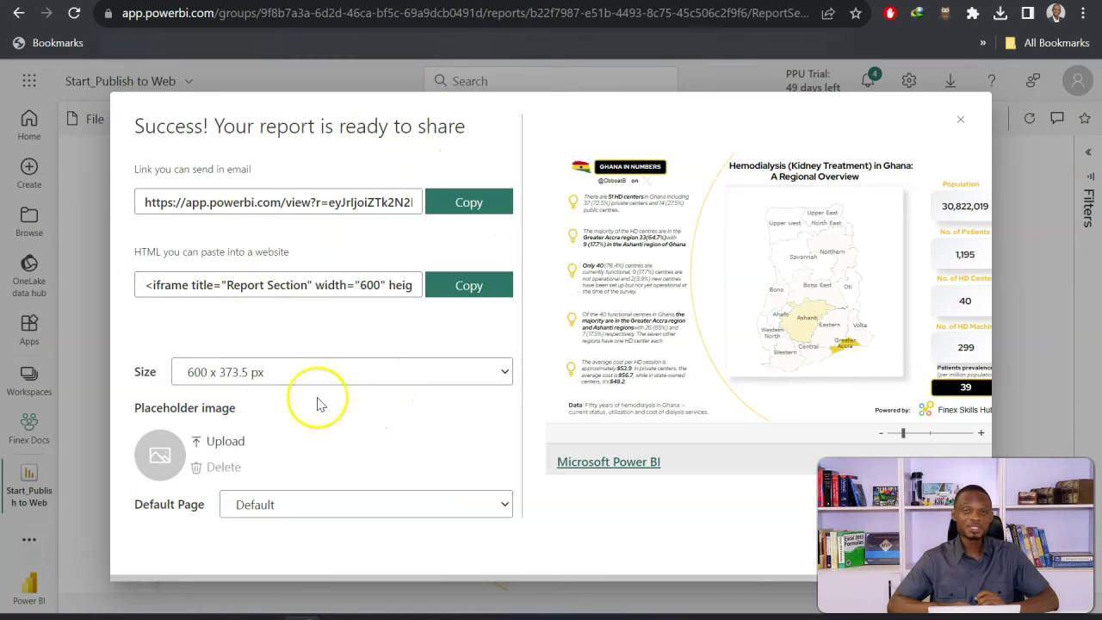
Step: Upload the "placeholder" image from Downloads as the embedded report's placeholder image
{"action": "left_click", "coordinate": [227, 444]}
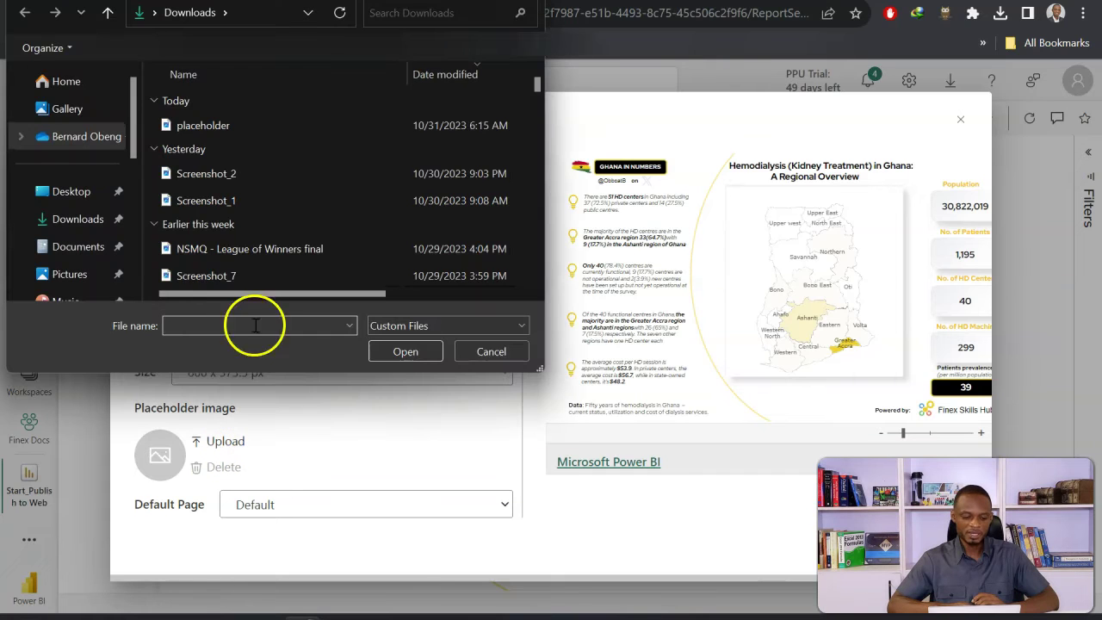
{"action": "left_click", "coordinate": [262, 131]}
{"action": "left_click", "coordinate": [262, 131]}
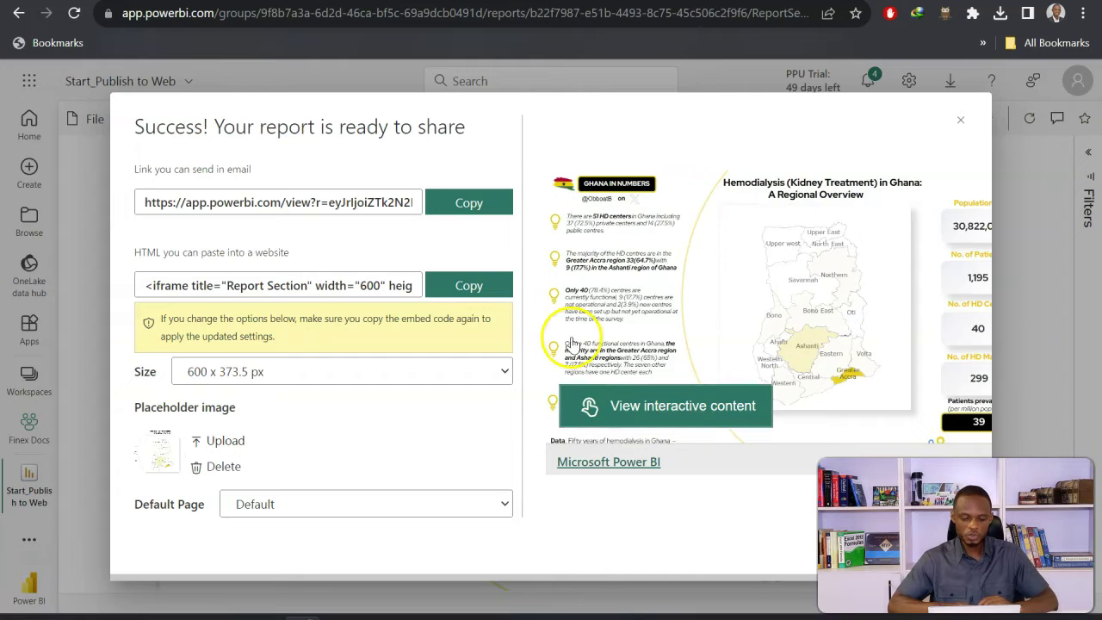
Step: Copy the report's shareable email link and open it in a new browser tab
{"action": "left_click", "coordinate": [484, 202]}
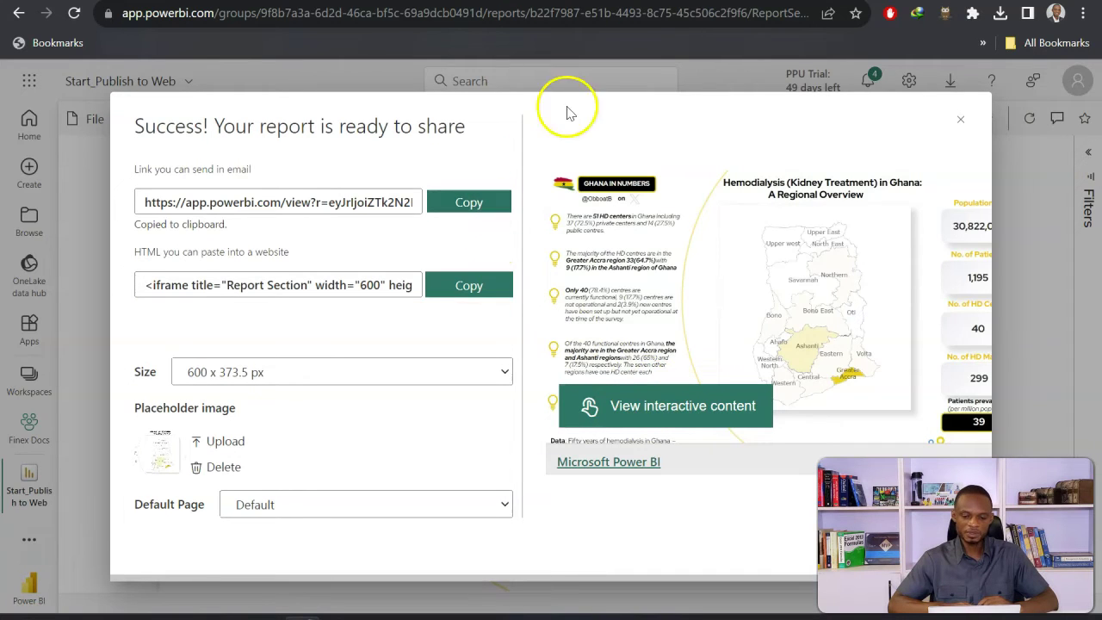
{"action": "key", "text": "ctrl+t"}
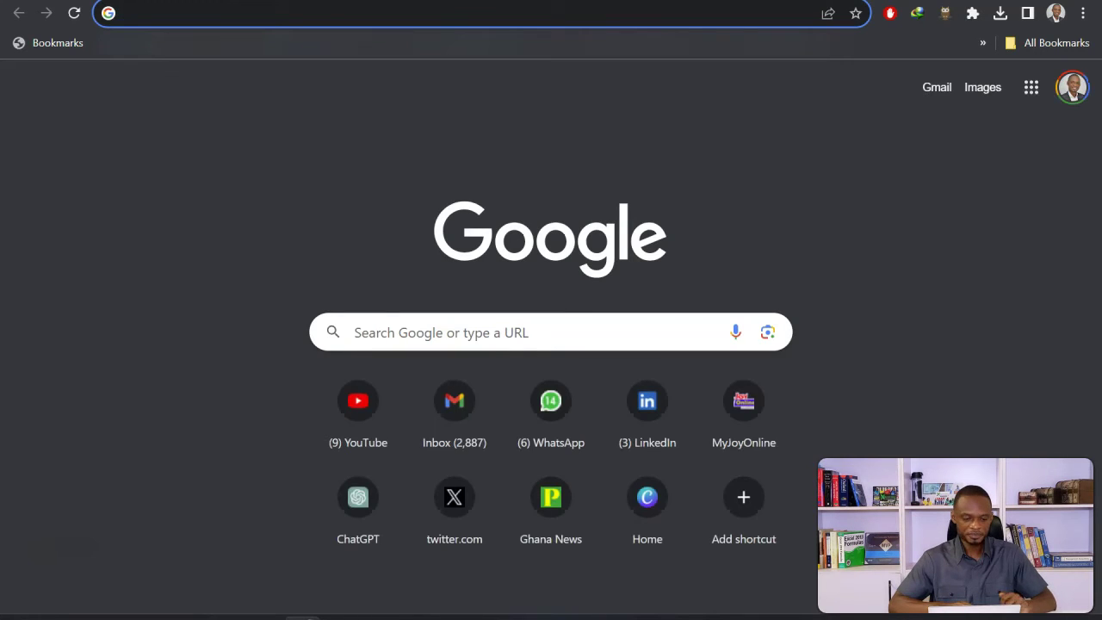
{"action": "key", "text": "ctrl+v"}
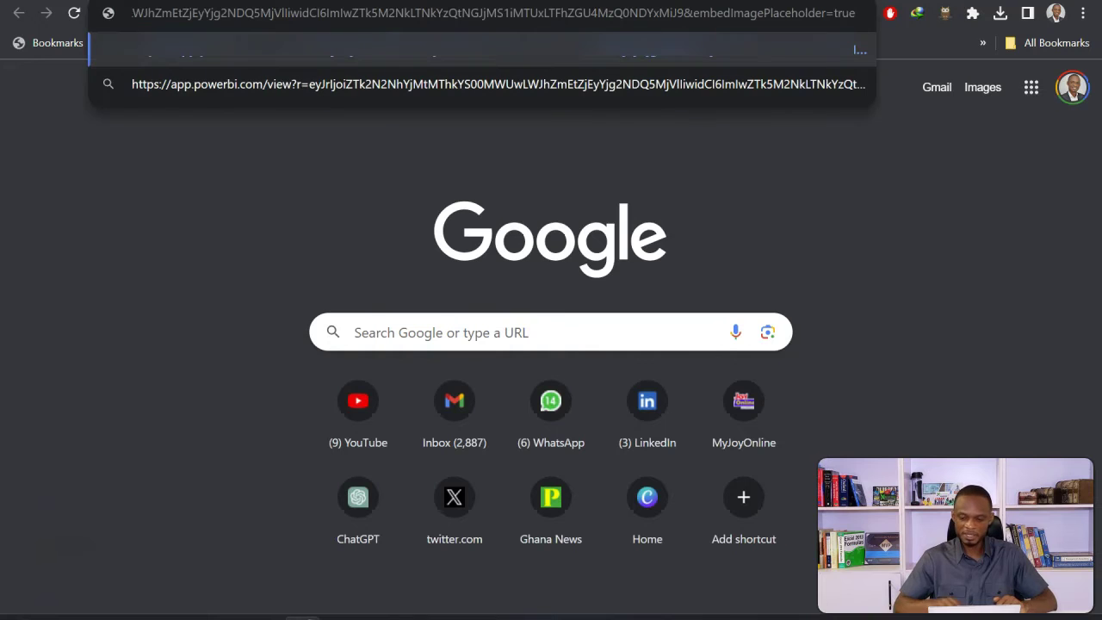
{"action": "key", "text": "Return"}
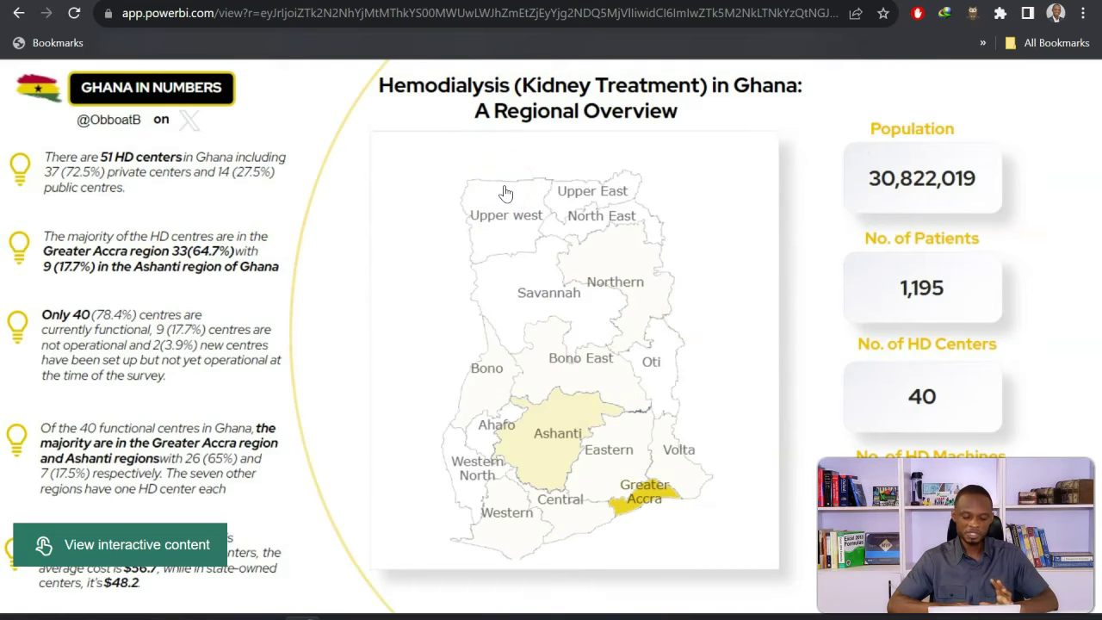
Step: Load the public report's interactive content and filter it by the Ashanti region on the map
{"action": "left_click", "coordinate": [183, 547]}
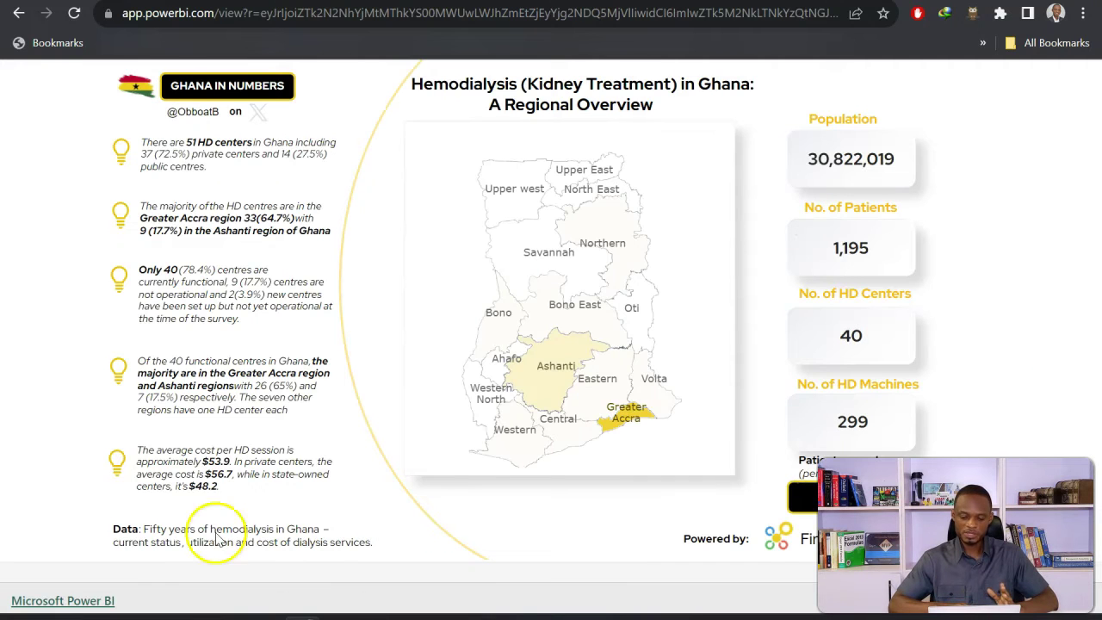
{"action": "left_click", "coordinate": [556, 370]}
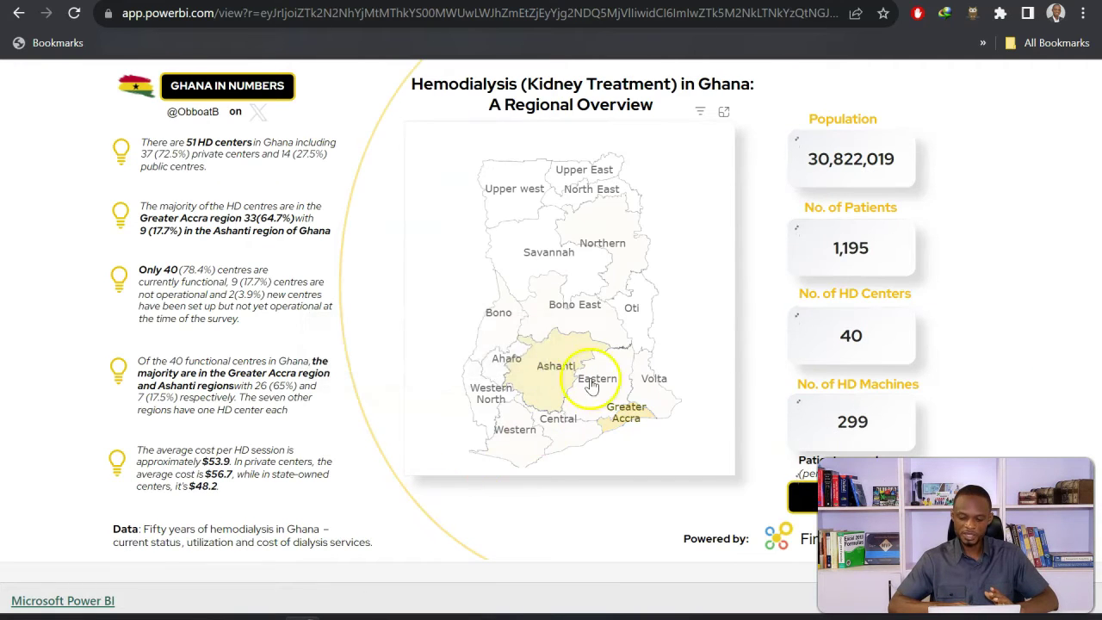
Step: In the Power BI service, open the Finex Docs workspace and sort its items by most recent refresh to locate the Start_Publish to Web dataset
{"action": "left_click", "coordinate": [540, 350]}
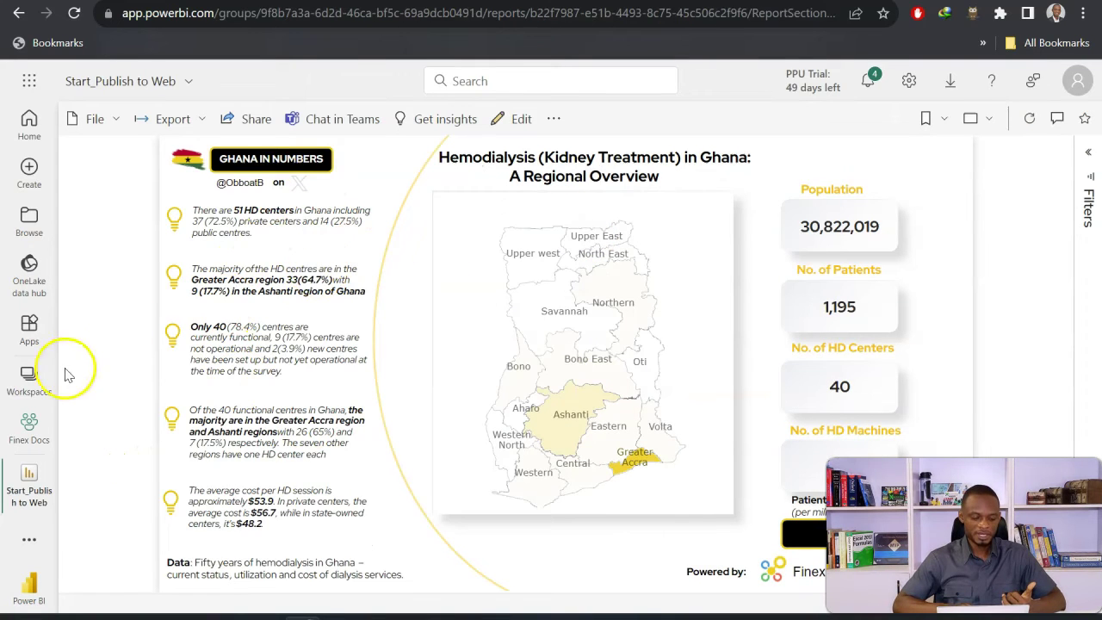
{"action": "left_click", "coordinate": [25, 437]}
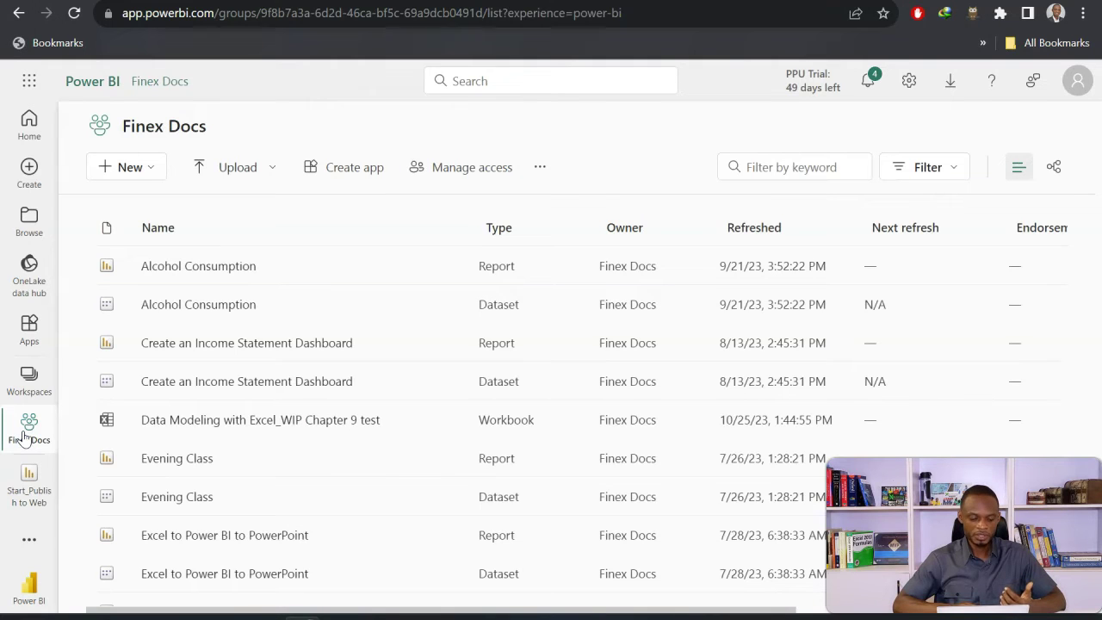
{"action": "left_click", "coordinate": [758, 227]}
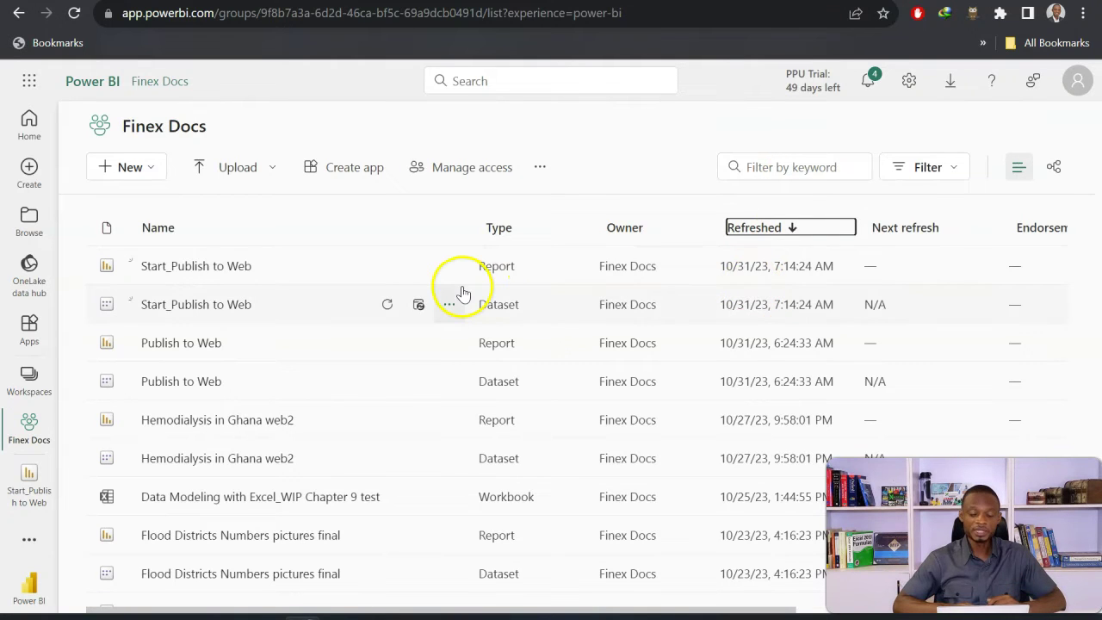
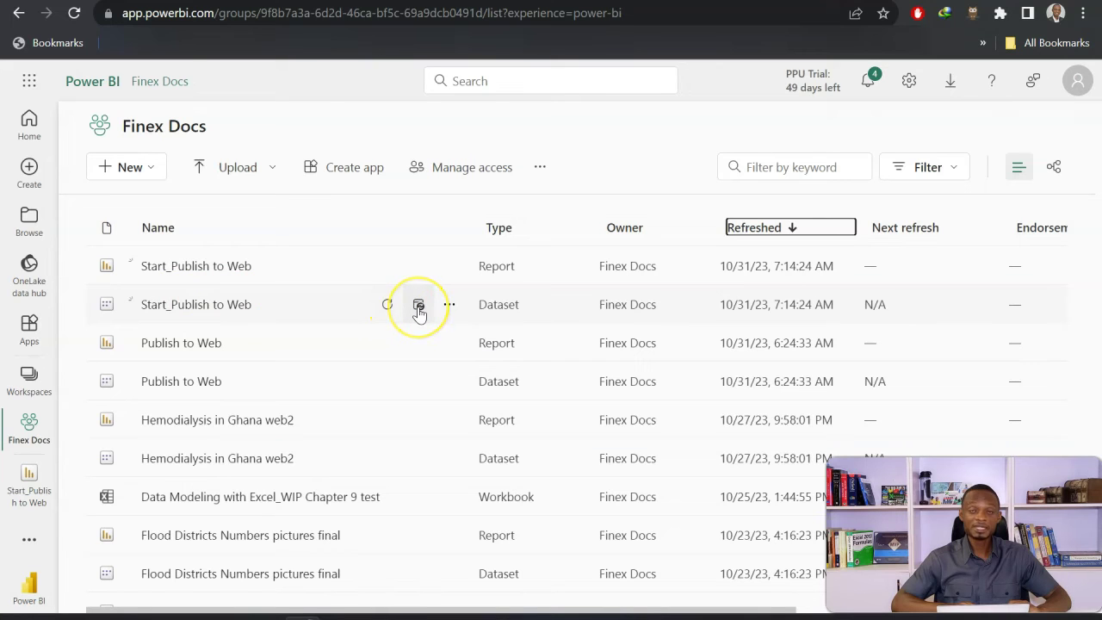
{"action": "left_click", "coordinate": [418, 305]}
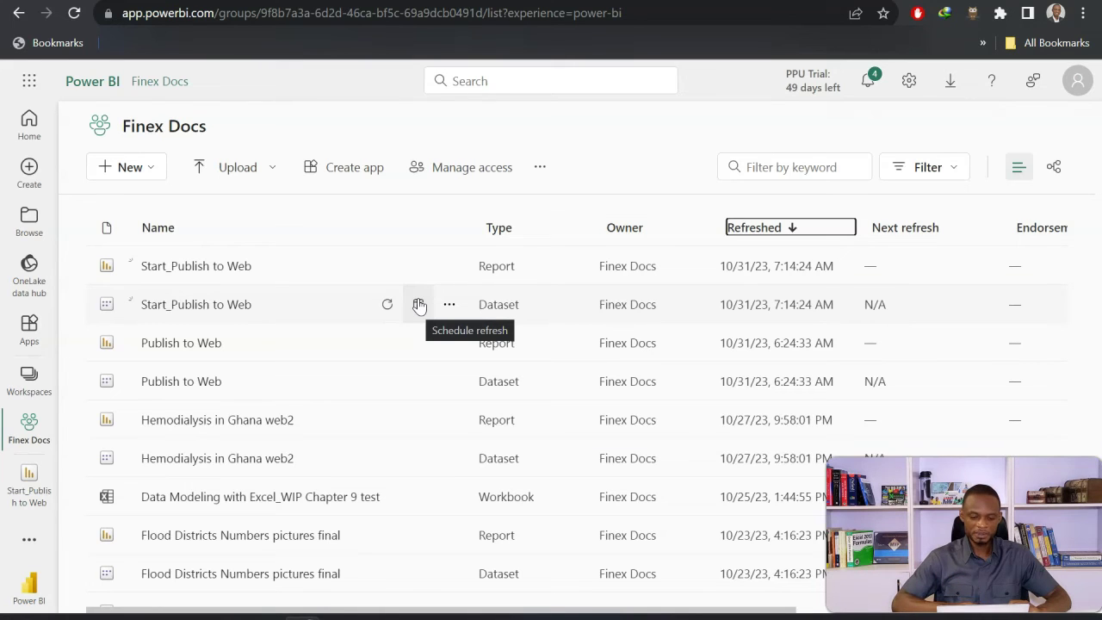
Step: In the online hemodialysis_by_region_ghana workbook, set Greater Accra's Population (n) to 15455692
{"action": "left_click", "coordinate": [349, 0]}
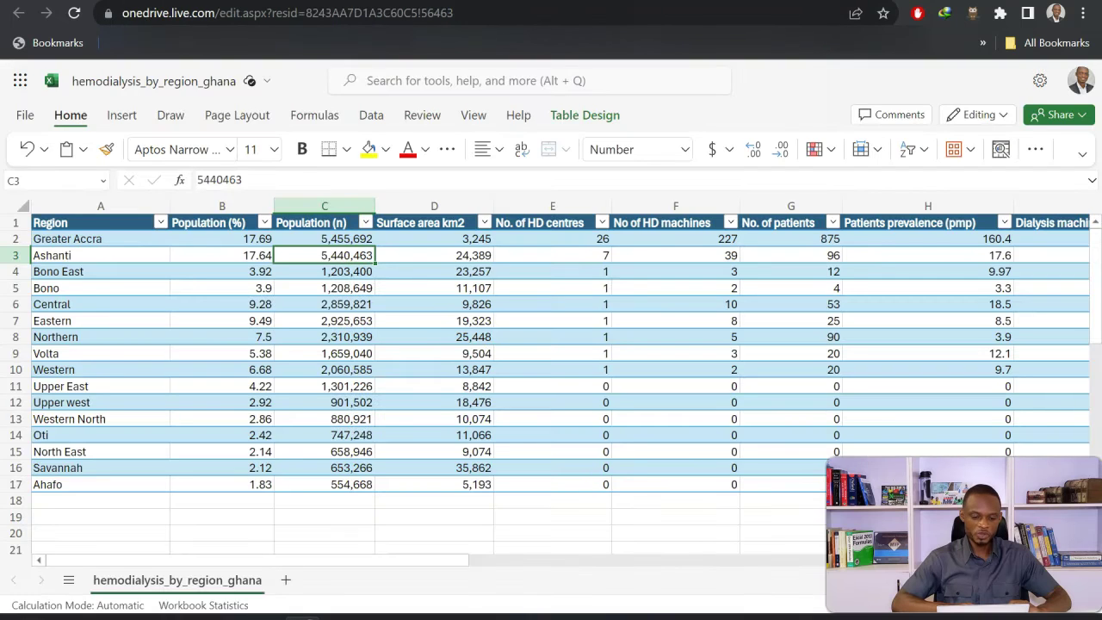
{"action": "left_click", "coordinate": [317, 239]}
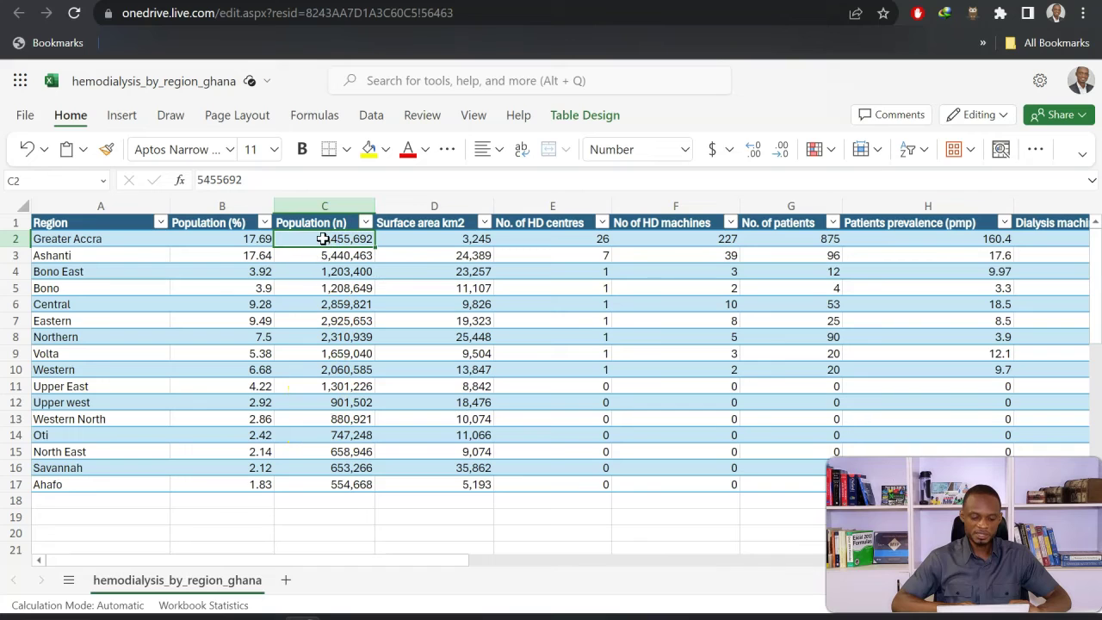
{"action": "double_click", "coordinate": [323, 239]}
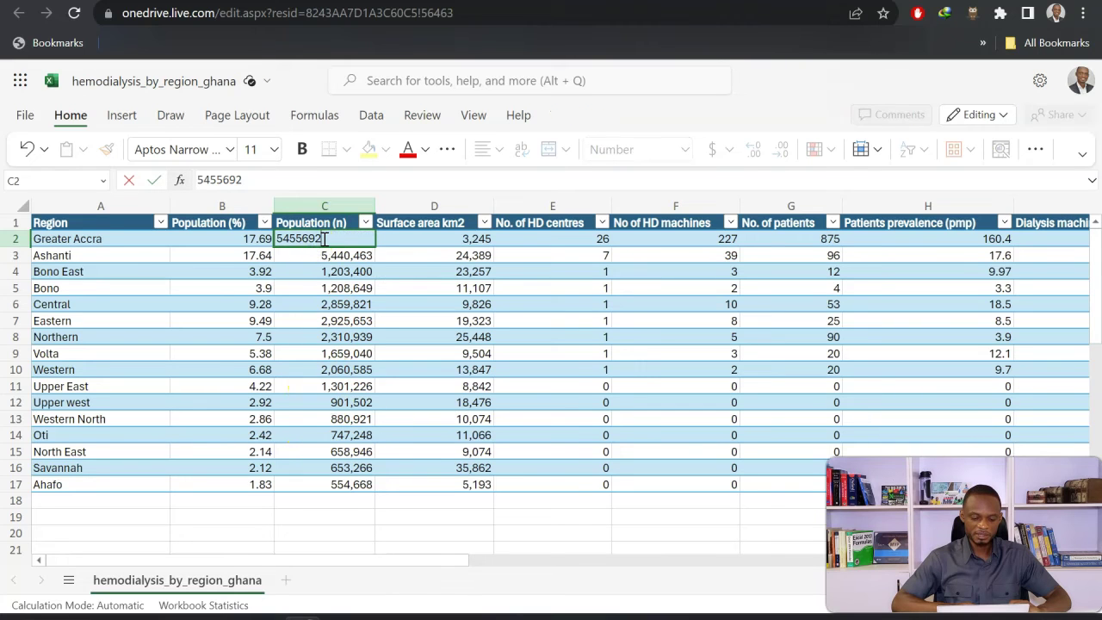
{"action": "left_click", "coordinate": [278, 240]}
{"action": "type", "text": "1"}
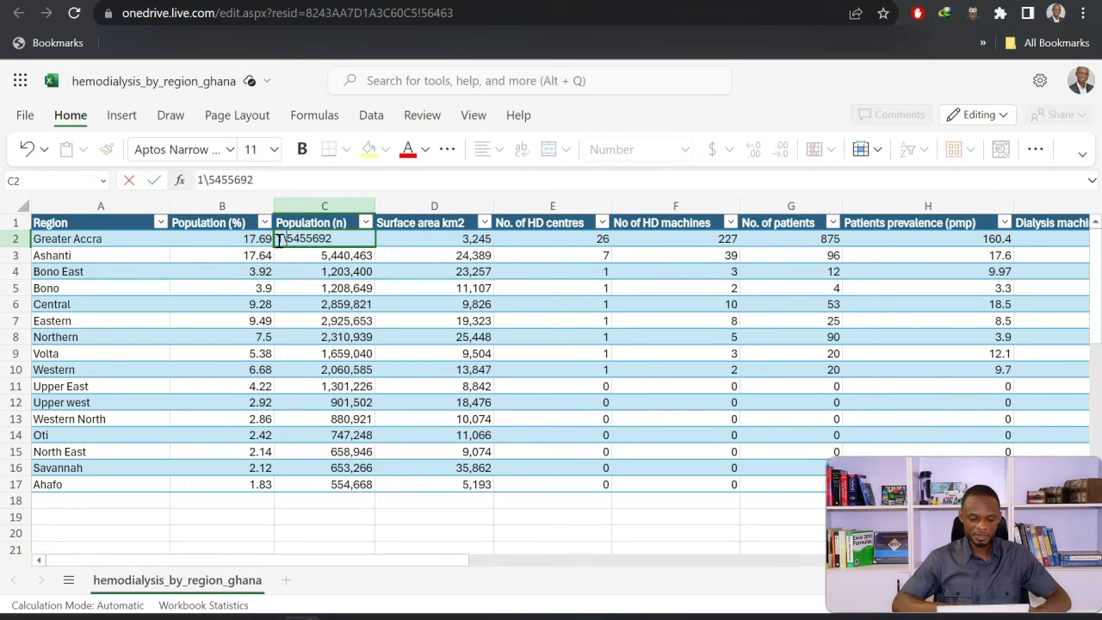
{"action": "key", "text": "Return"}
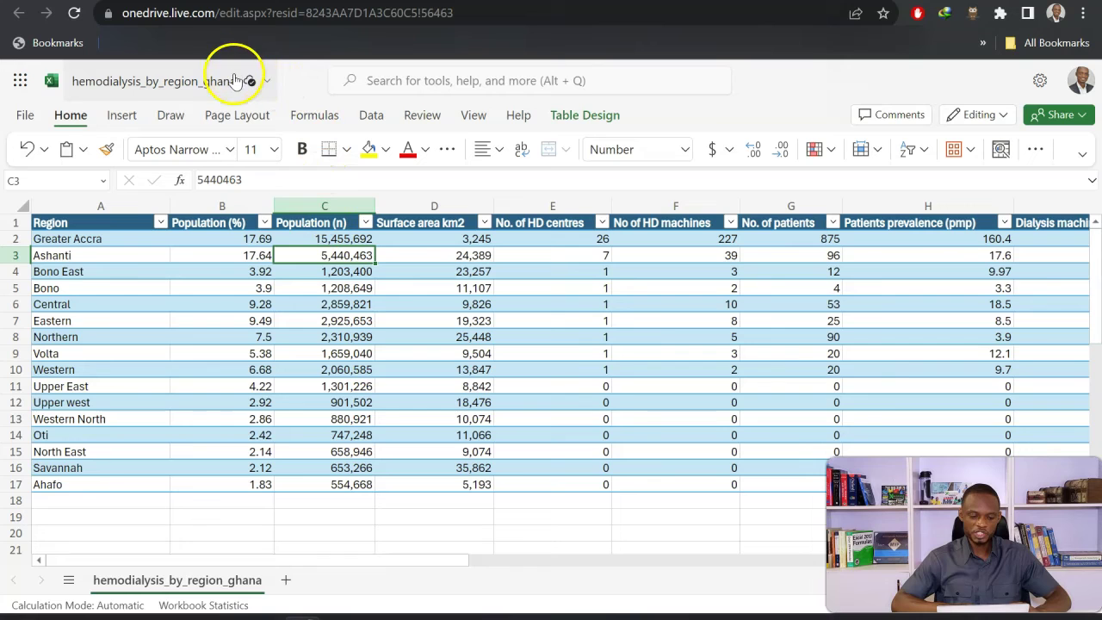
{"action": "mouse_move", "coordinate": [252, 90]}
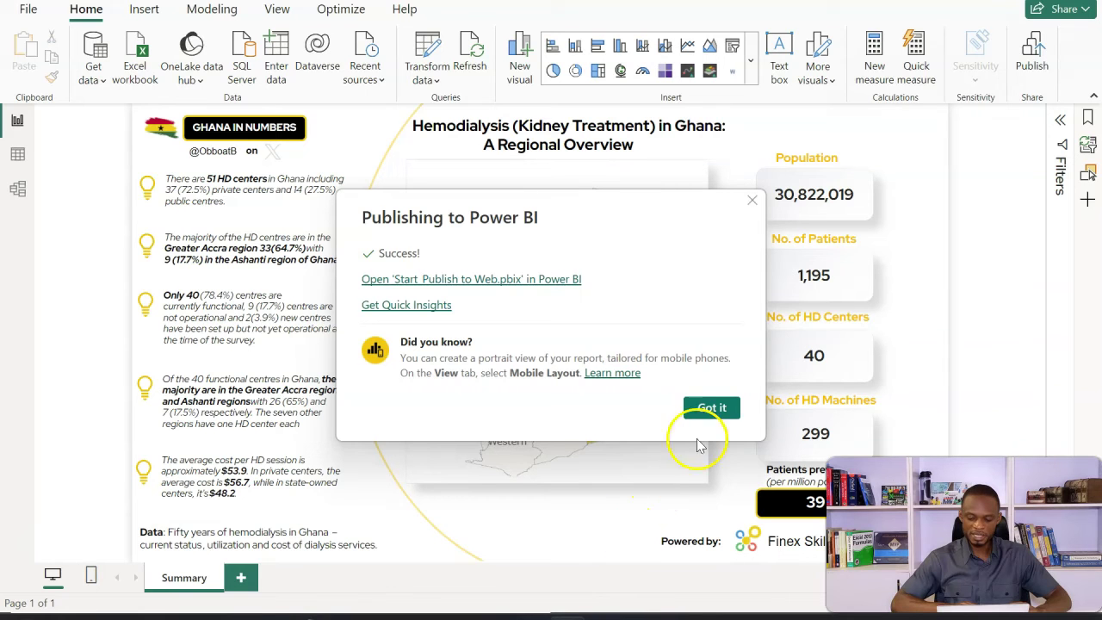
Step: Switch to Power BI Desktop, check the current file's data source settings and refresh the report's data
{"action": "left_click", "coordinate": [713, 406]}
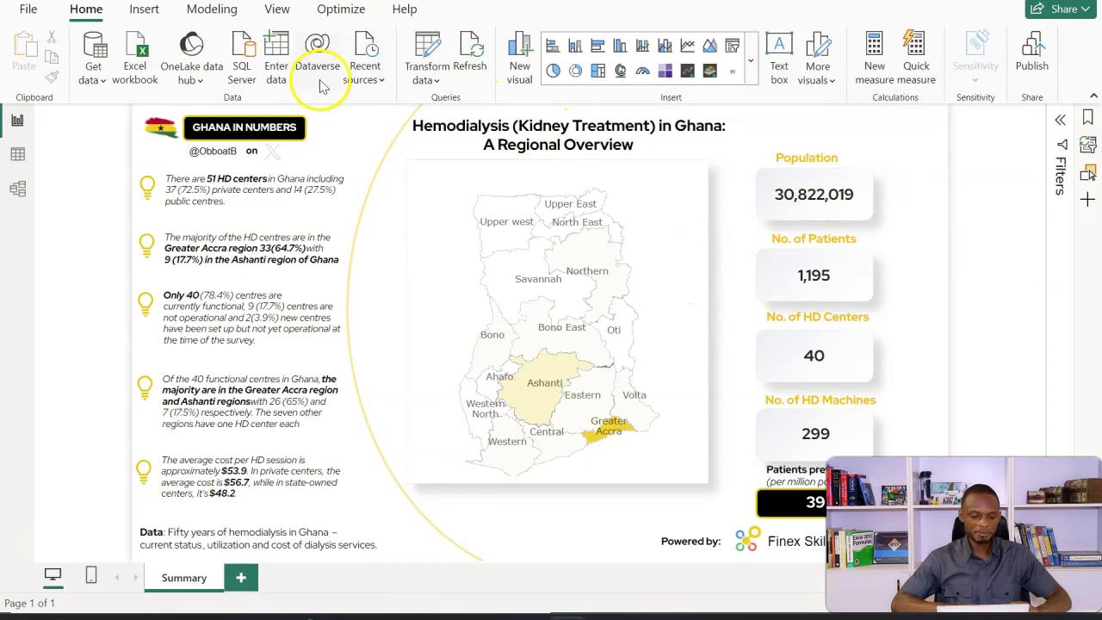
{"action": "left_click", "coordinate": [427, 71]}
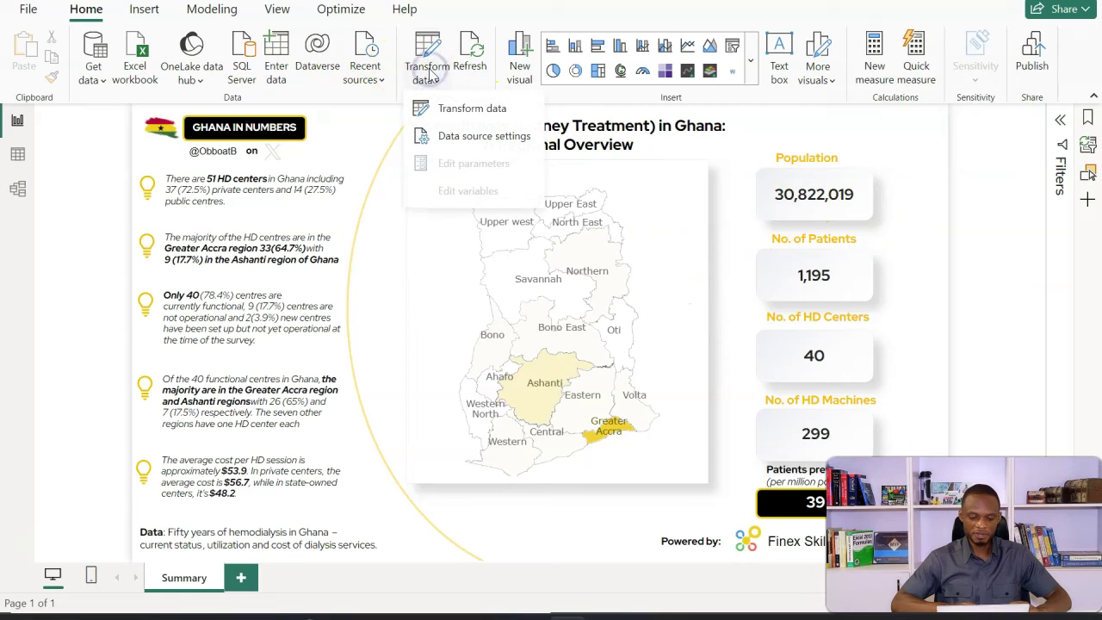
{"action": "left_click", "coordinate": [450, 141]}
{"action": "left_click", "coordinate": [556, 135]}
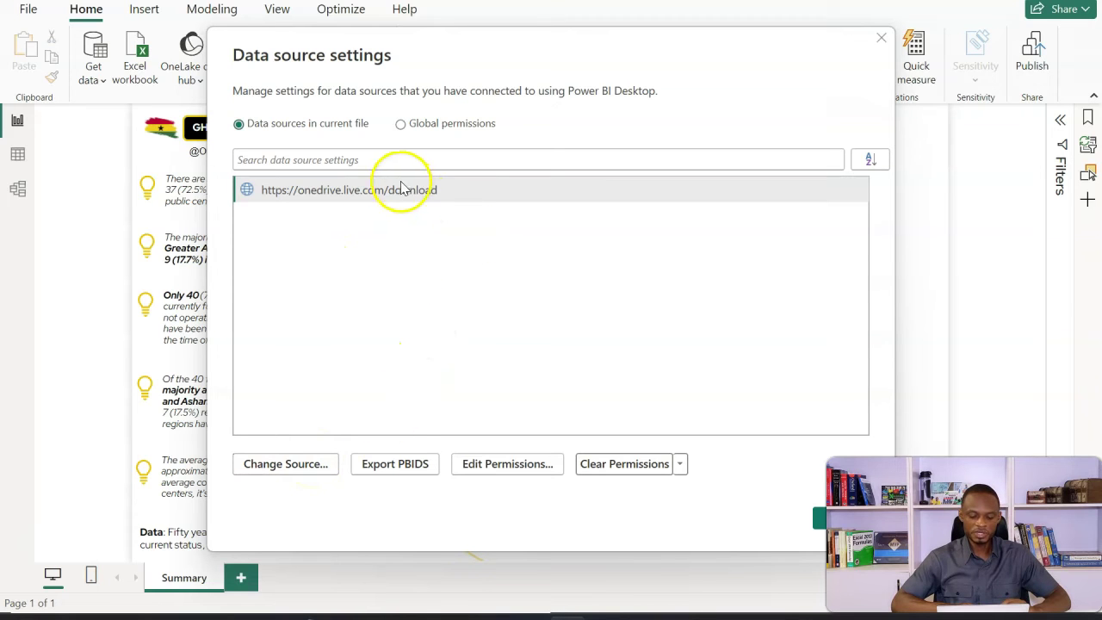
{"action": "left_click", "coordinate": [820, 517]}
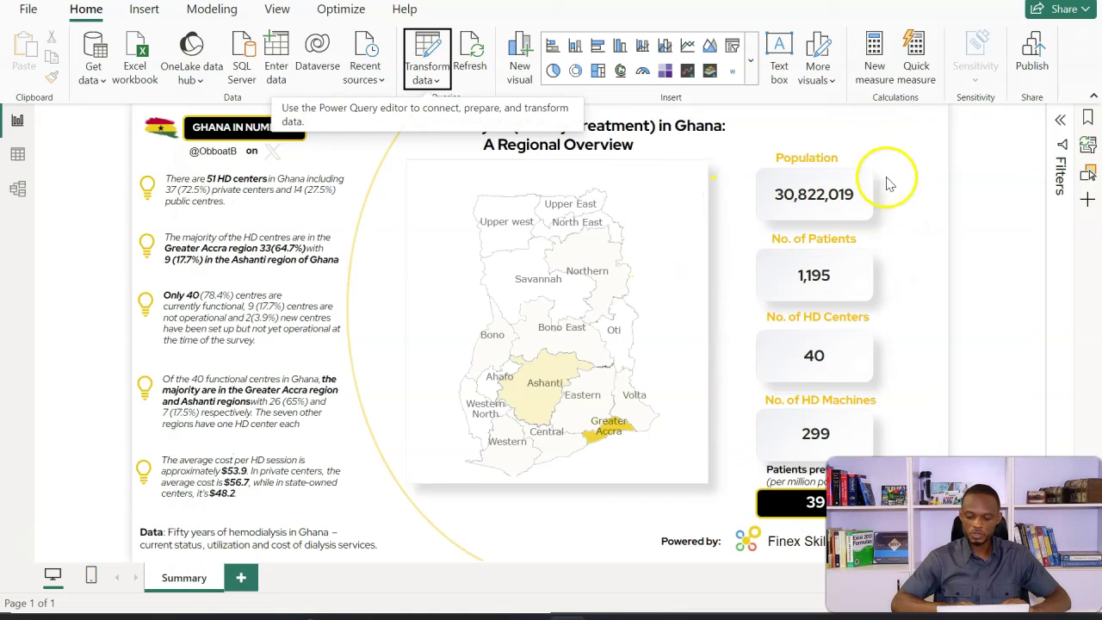
{"action": "left_click", "coordinate": [466, 75]}
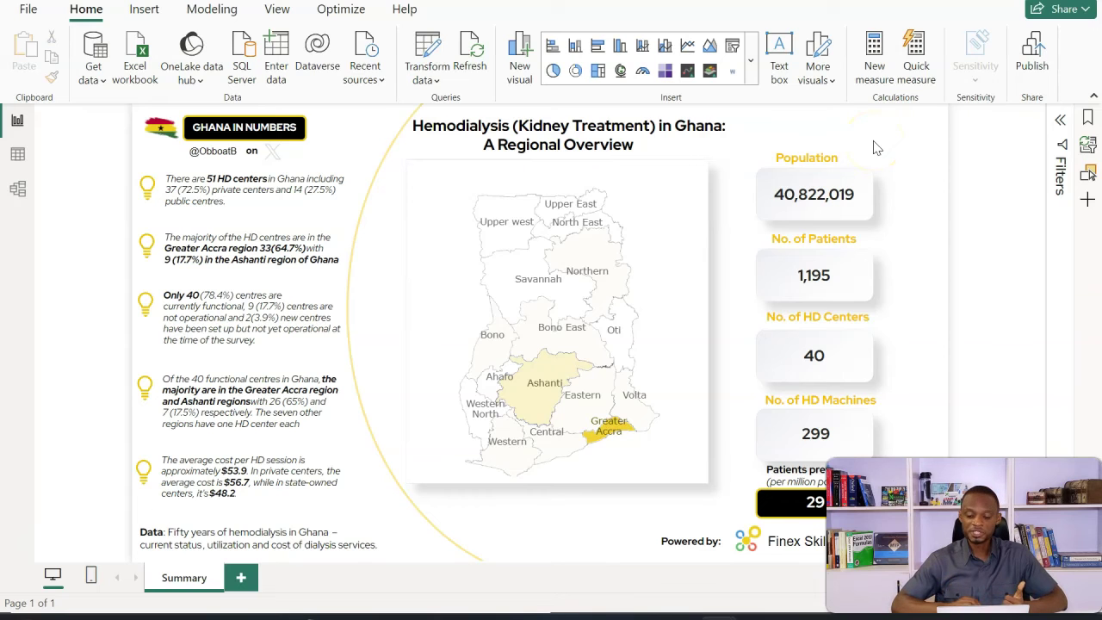
{"action": "left_click", "coordinate": [1046, 56]}
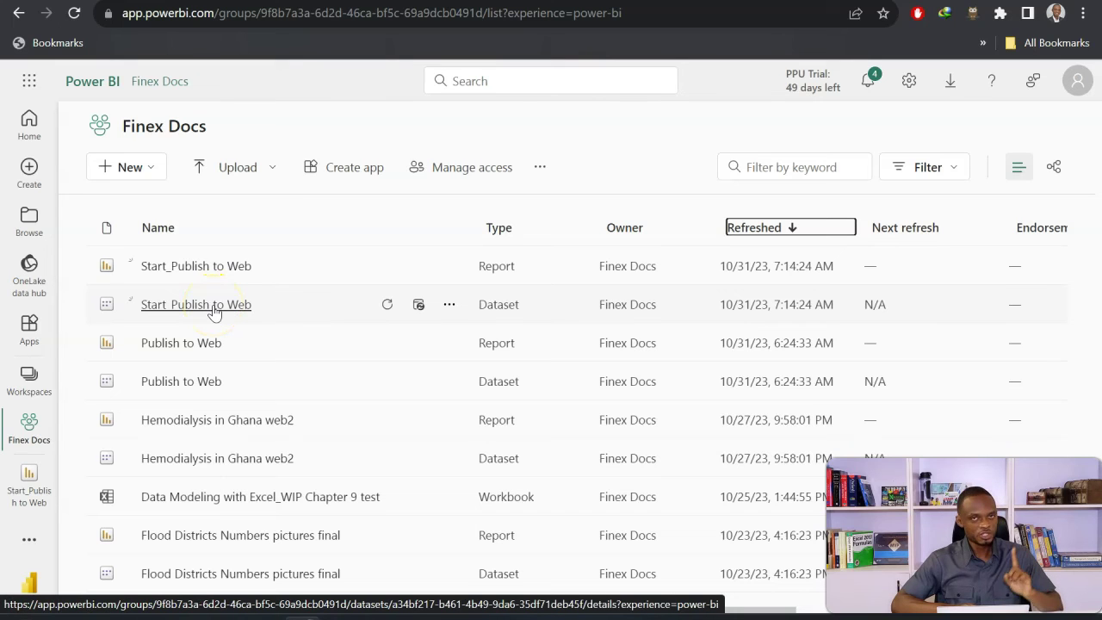
Step: In the Finex Docs workspace, refresh the Start_Publish to Web dataset, then open its report and reload the page
{"action": "left_click", "coordinate": [389, 305]}
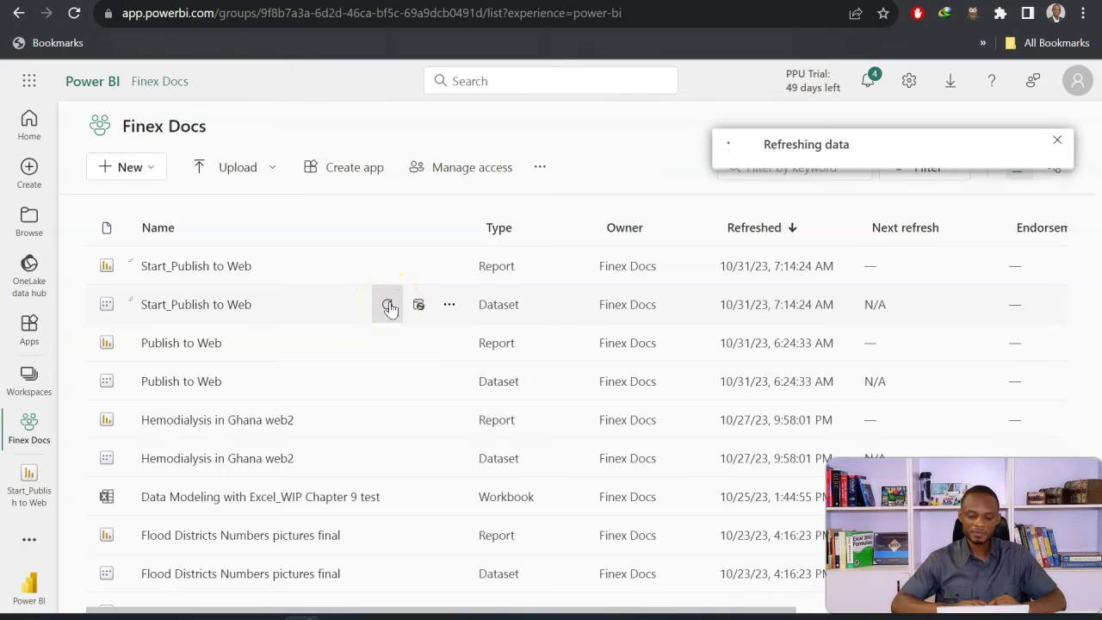
{"action": "left_click", "coordinate": [255, 247]}
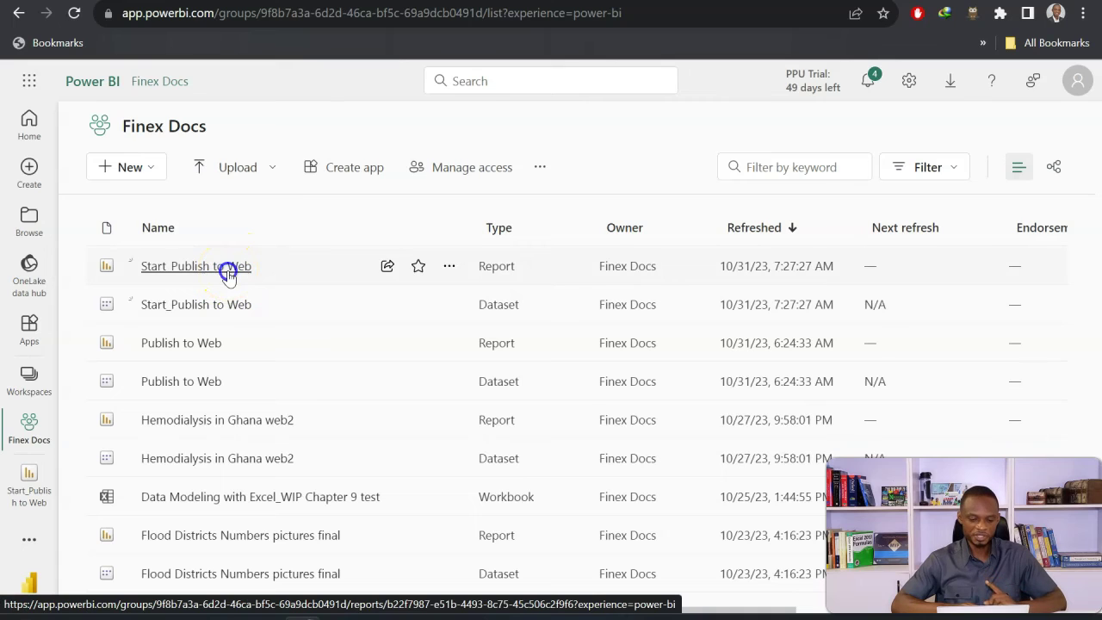
{"action": "left_click", "coordinate": [228, 268]}
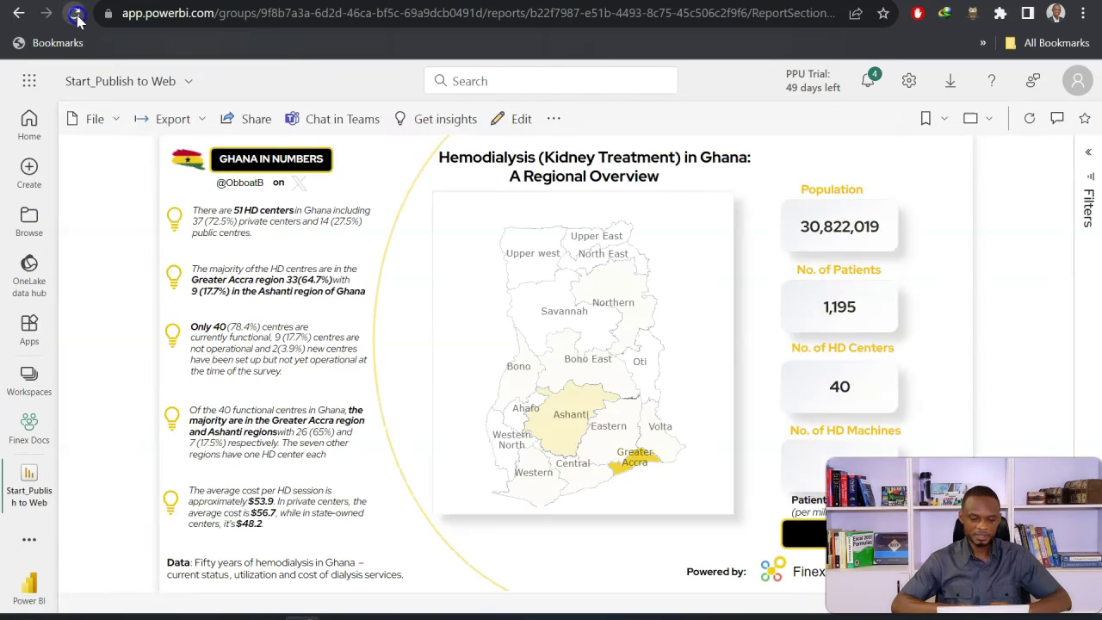
{"action": "left_click", "coordinate": [75, 14]}
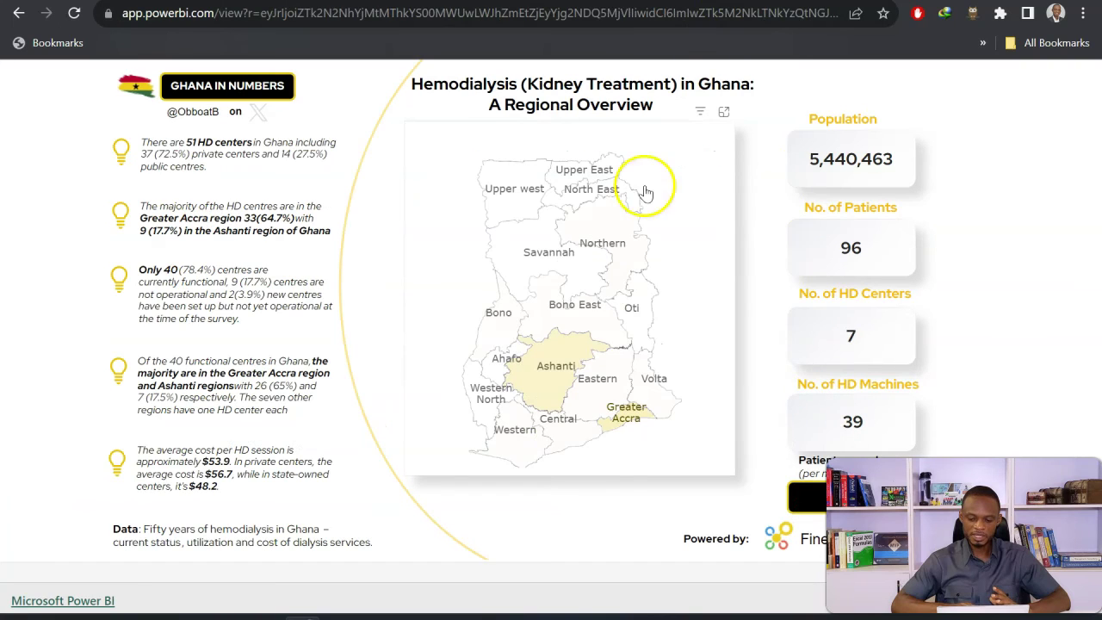
Step: Clear the Ashanti filter on the public report, then reload the page and its interactive content to check for updated data
{"action": "left_click", "coordinate": [557, 387]}
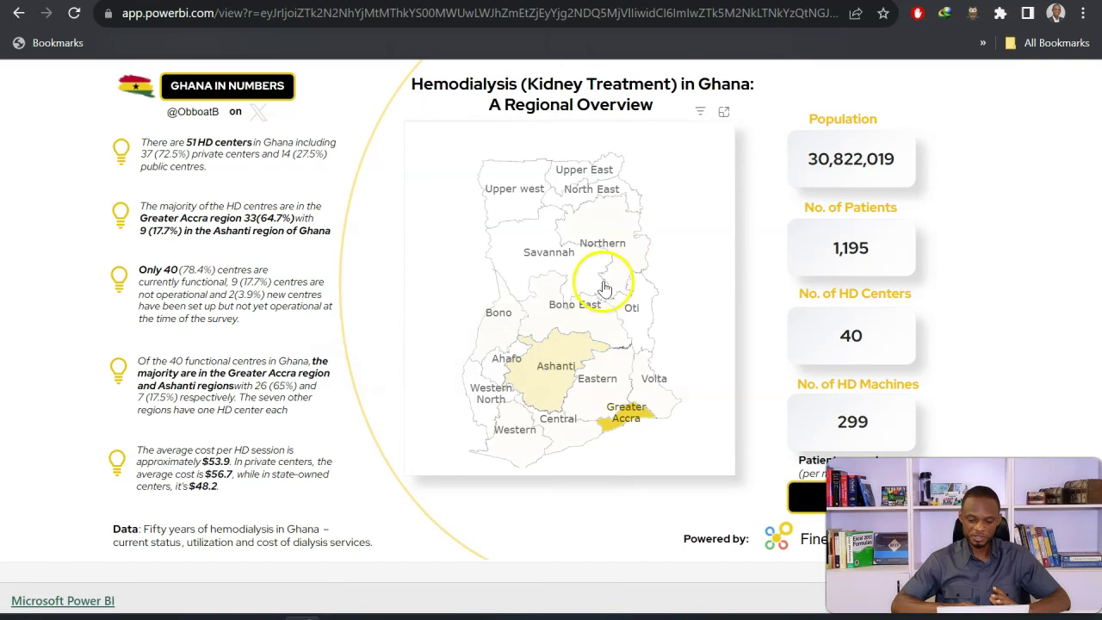
{"action": "mouse_move", "coordinate": [551, 295]}
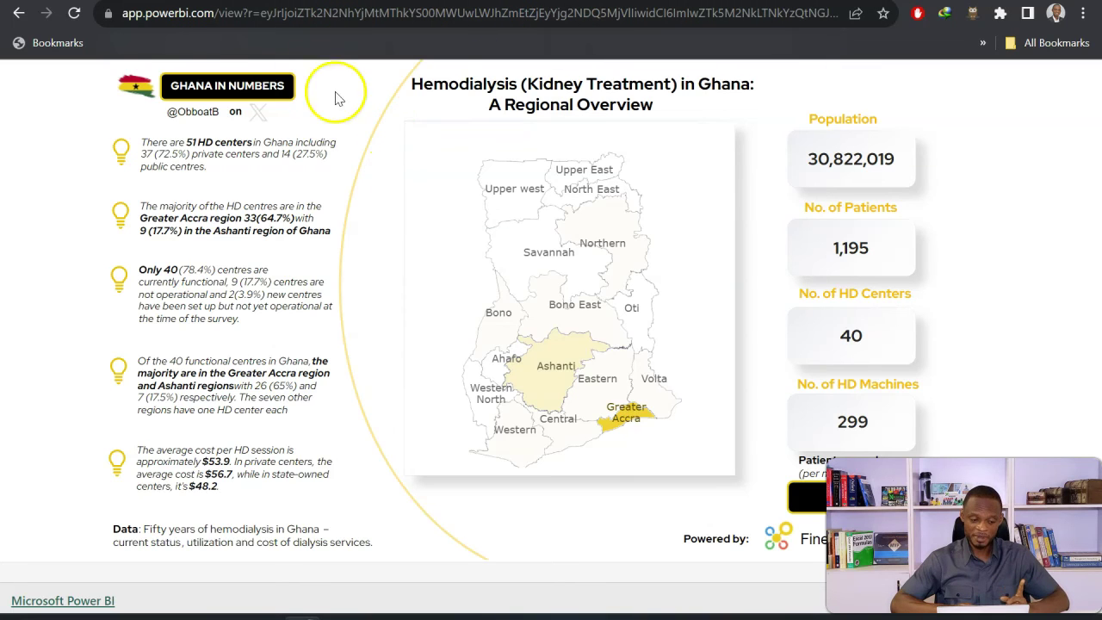
{"action": "left_click", "coordinate": [76, 16]}
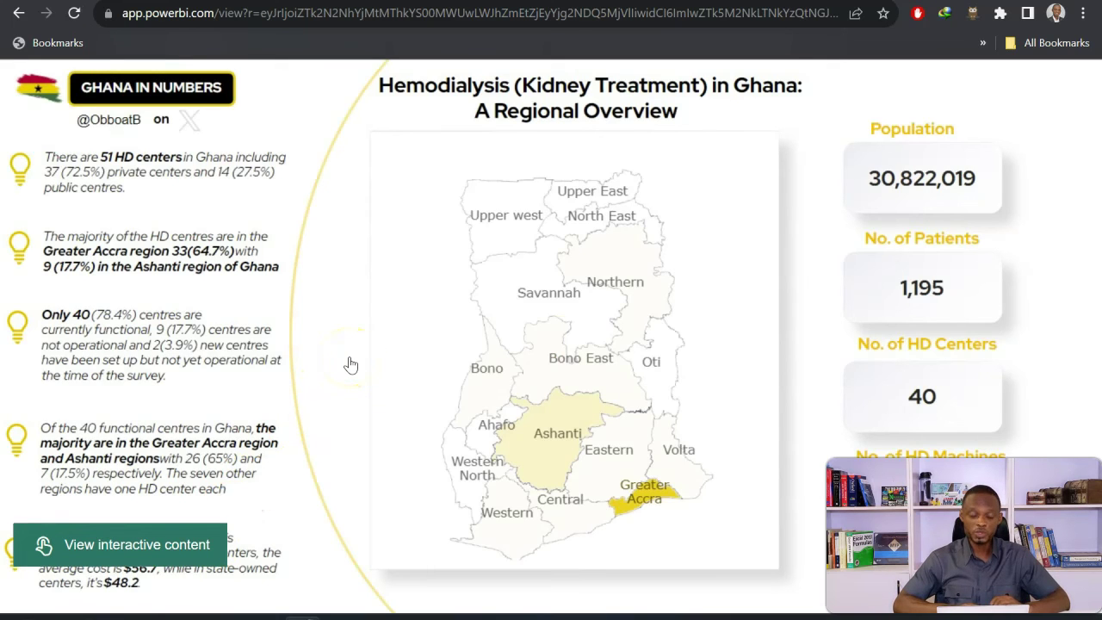
{"action": "left_click", "coordinate": [176, 544]}
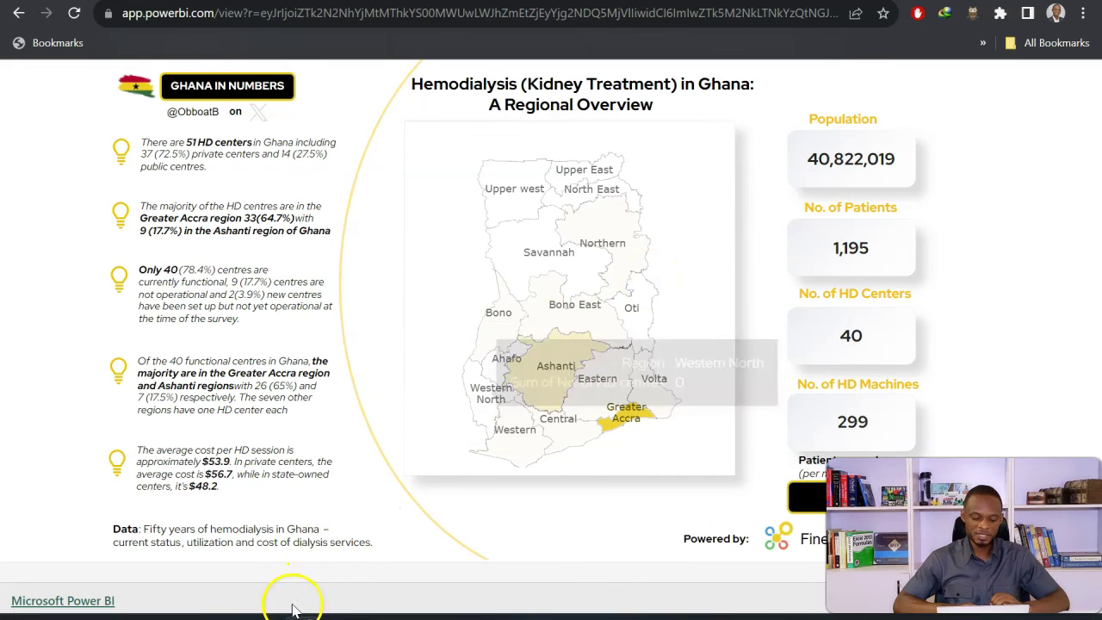
Step: In Notepad, append "&refresh=1" to the public report link and return to the browser
{"action": "left_click", "coordinate": [264, 609]}
{"action": "type", "text": "https://app.powerbi.com/view?r=eyJrIjoiZTk2N2NhYjMtMThkYS00MWUwLWJhZmEtZjEyYjg2NDQ5MjVlIiwidCI6ImIwZTk5M2NkLTNkYzQtNGJjMS1iMTUxLTFhZGU4MzQ0NDYxMiJ9&embedImagePlaceholder=true"}
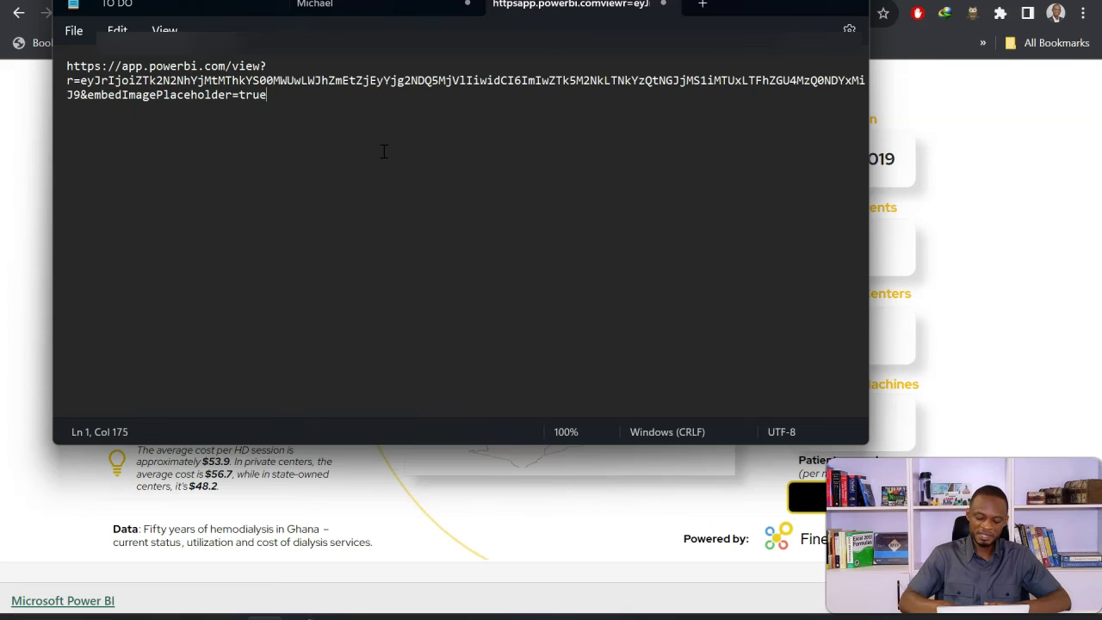
{"action": "type", "text": "re"}
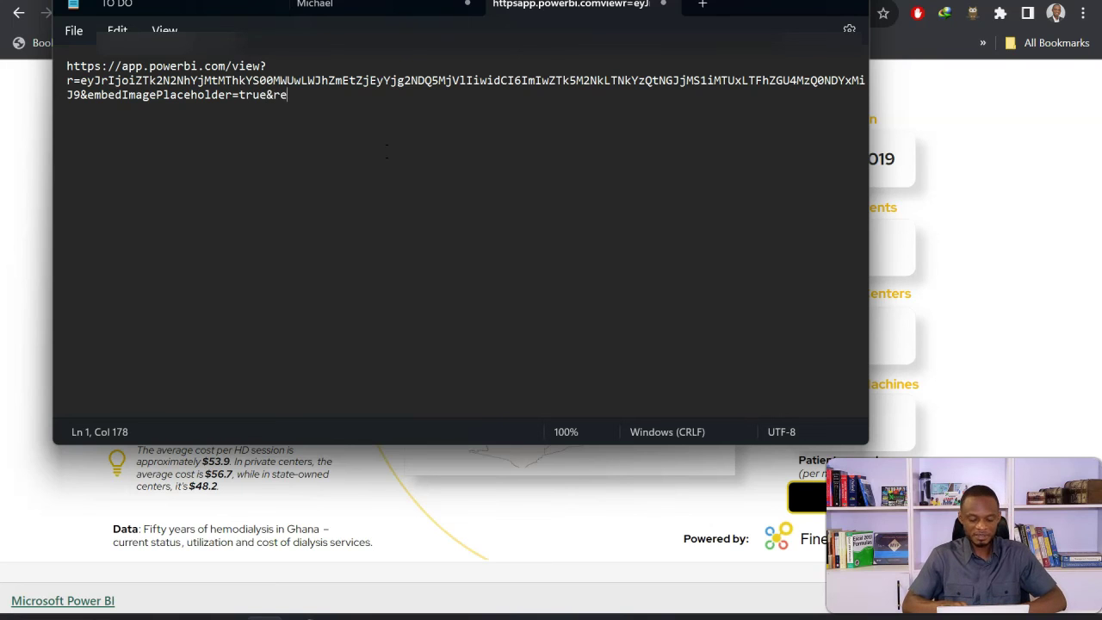
{"action": "type", "text": "fresh=1"}
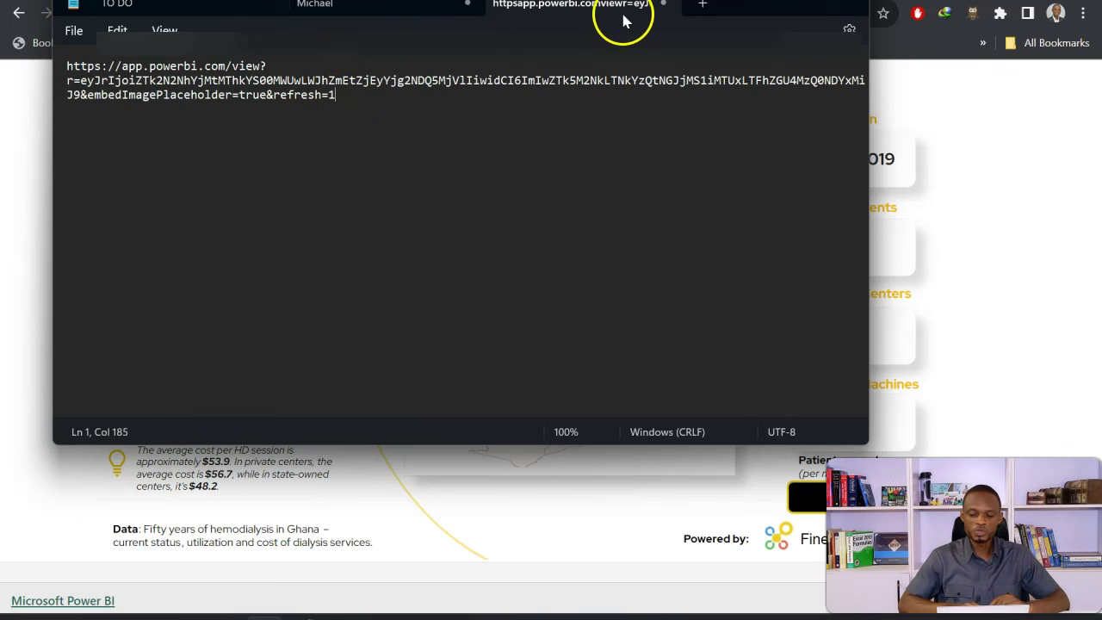
{"action": "key", "text": "alt+Tab"}
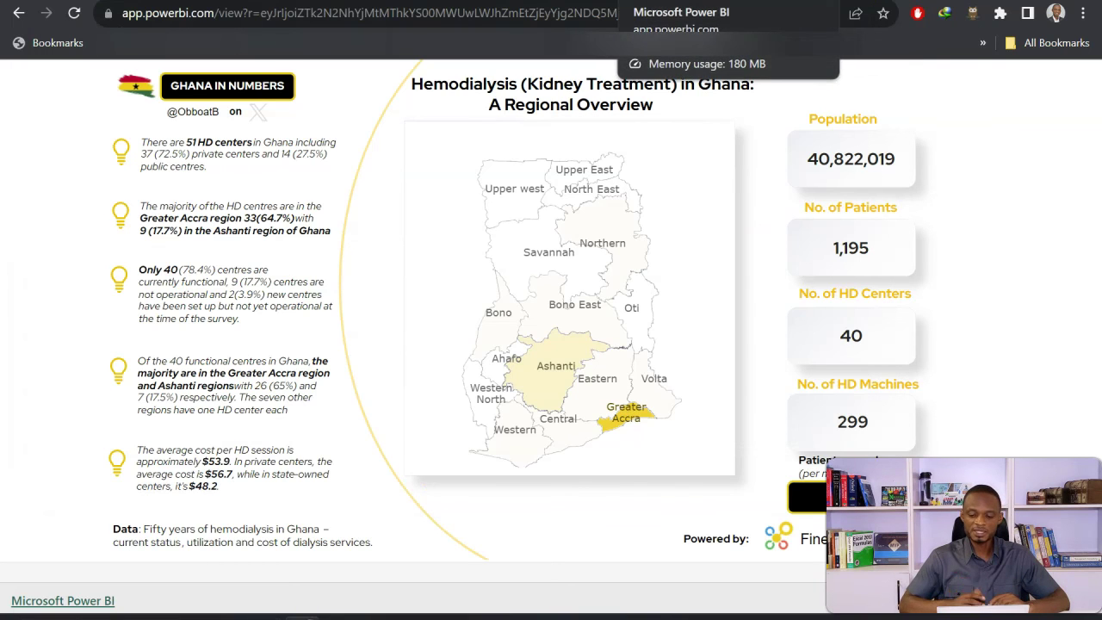
{"action": "left_click", "coordinate": [665, 256]}
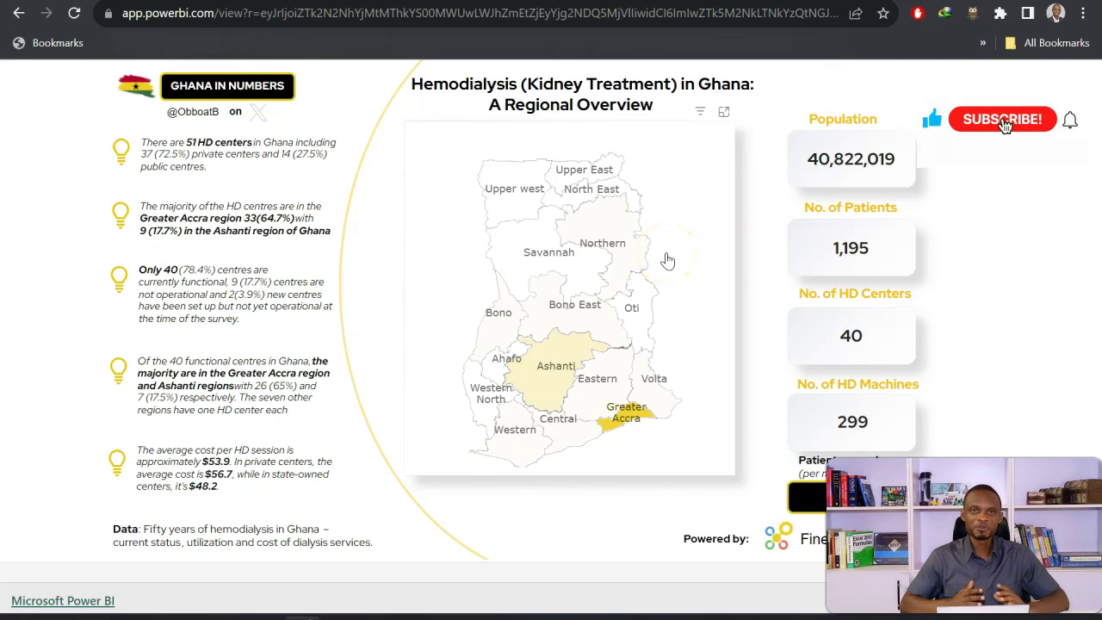
{"action": "left_click", "coordinate": [642, 265]}
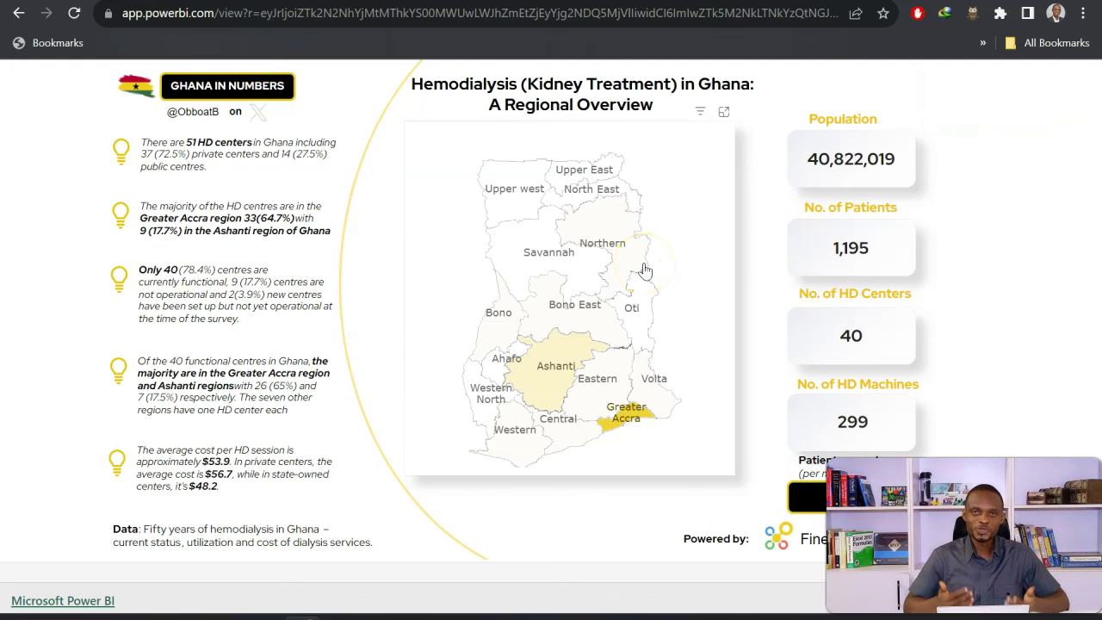